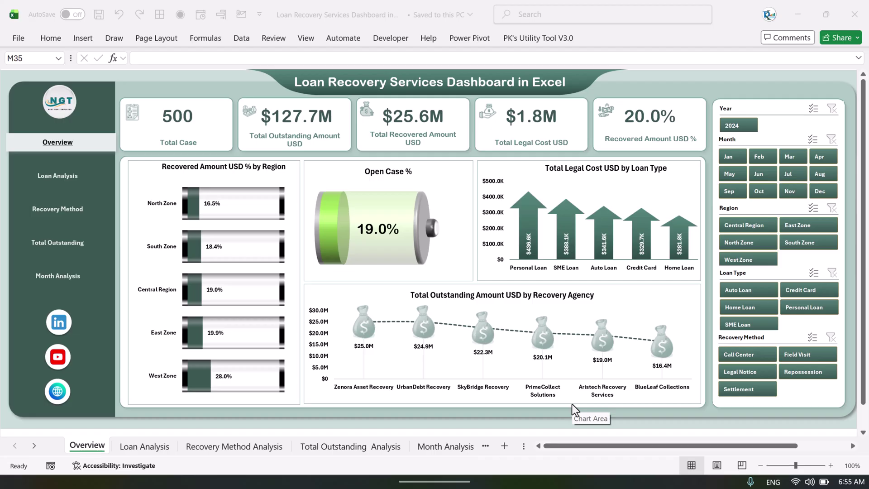
# Refresh all the workbook's data and pivot tables from the Data tab
pyautogui.click(242, 38)
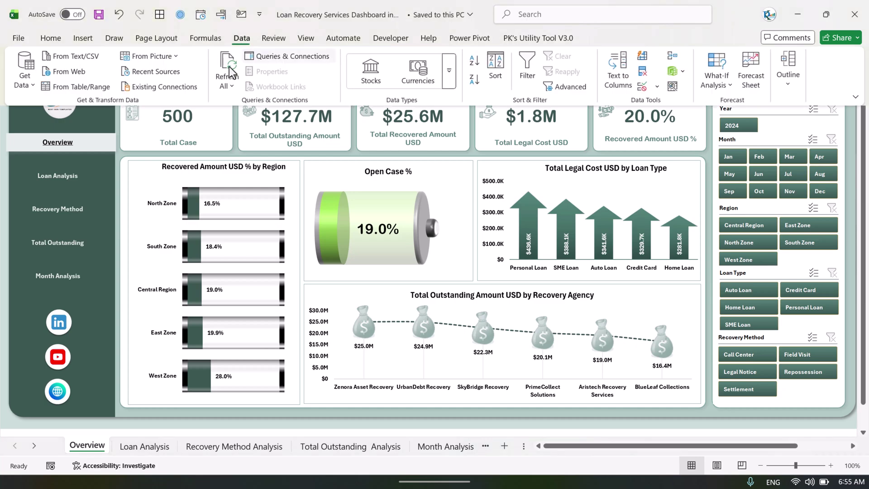
pyautogui.click(227, 84)
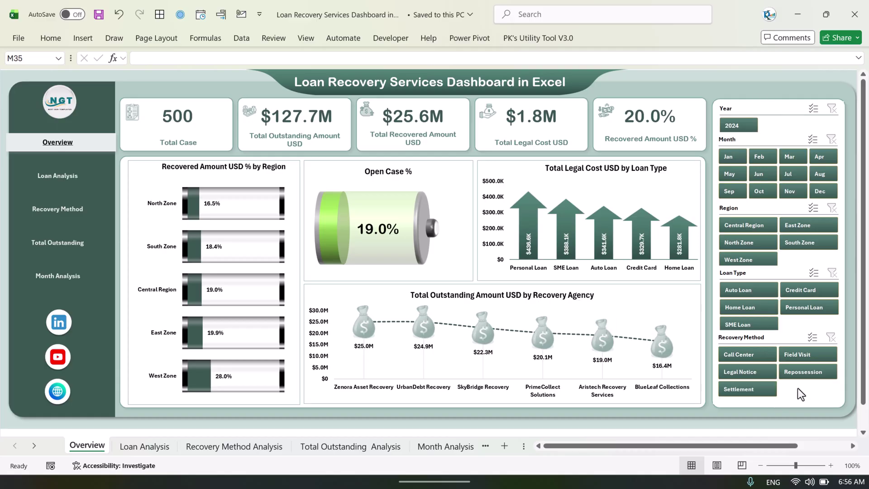
pyautogui.click(734, 156)
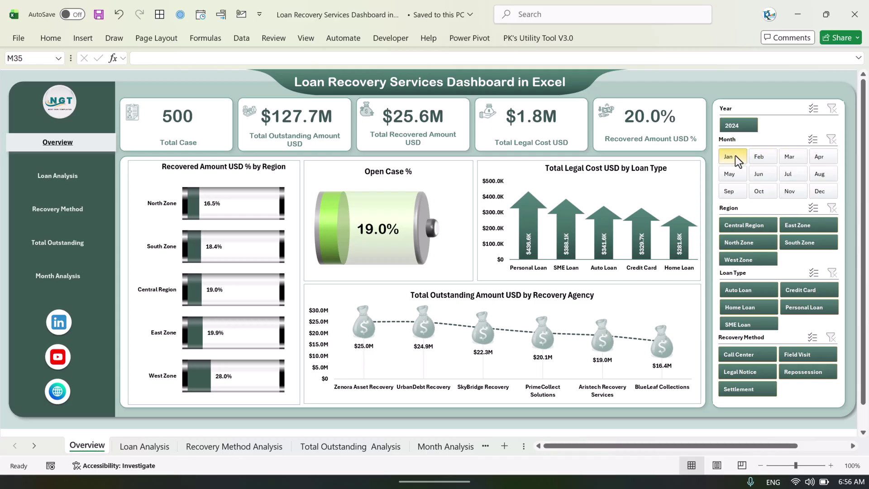
pyautogui.click(765, 157)
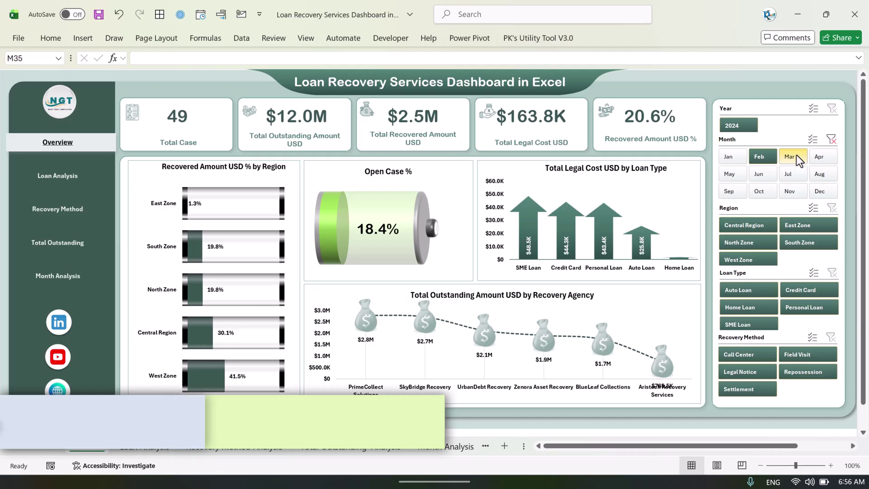
pyautogui.click(799, 158)
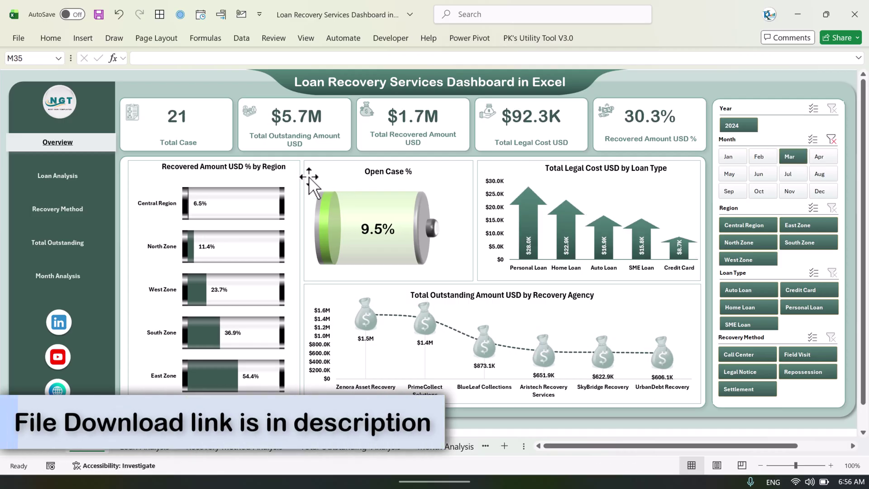
pyautogui.click(792, 173)
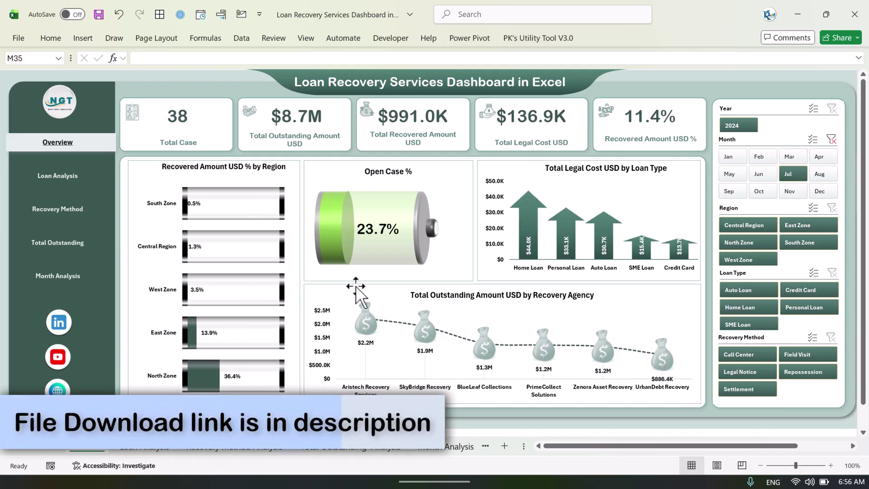
pyautogui.click(832, 139)
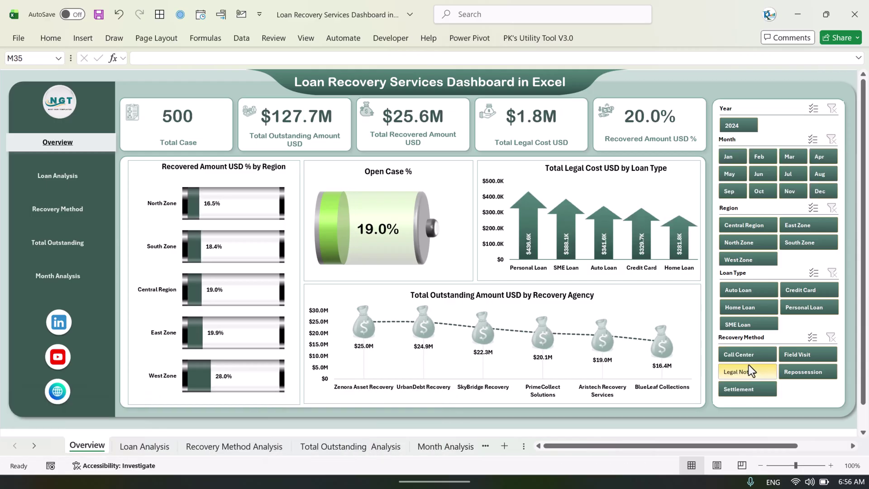
pyautogui.click(742, 355)
pyautogui.click(805, 358)
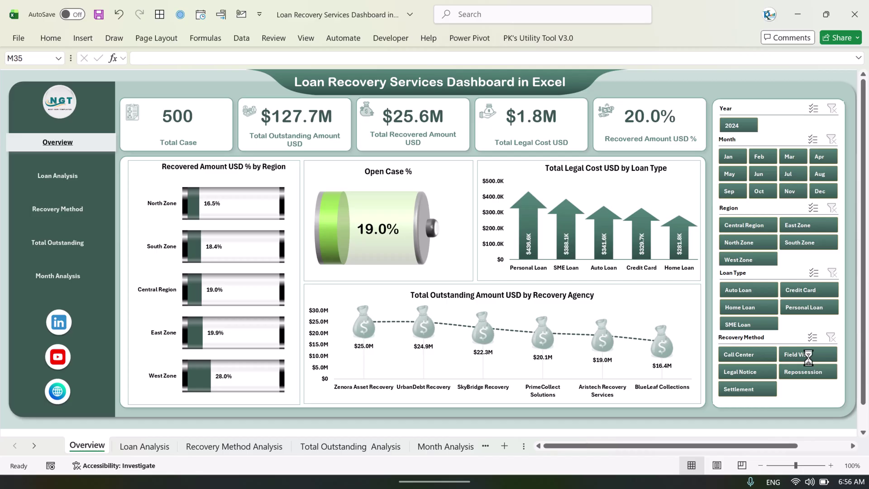
pyautogui.click(753, 369)
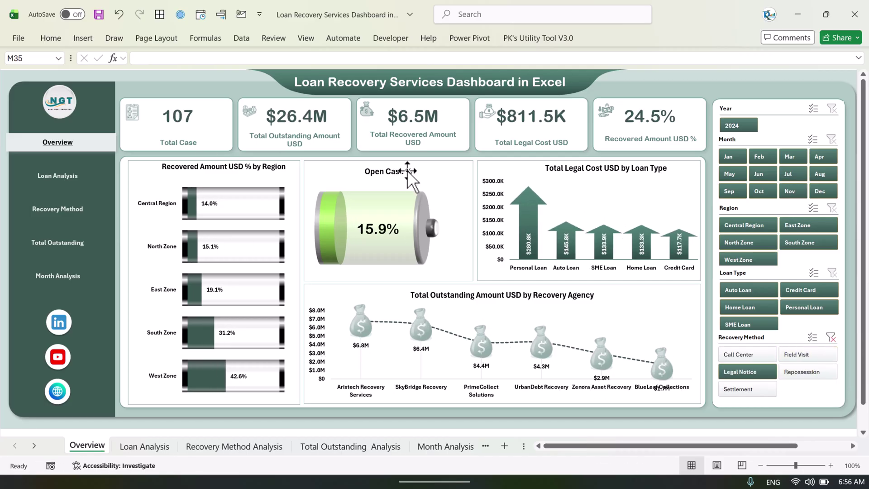
pyautogui.click(831, 338)
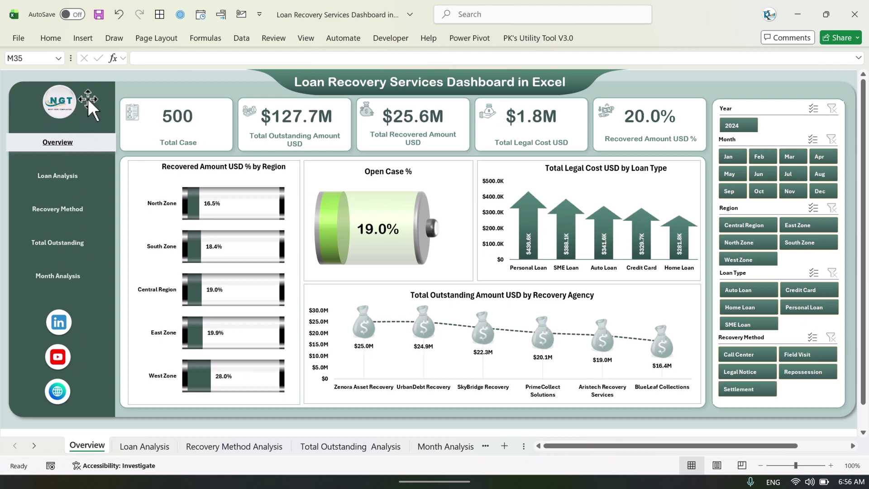
# View the Loan Analysis sheet, then switch to the Recovery Method Analysis sheet
pyautogui.click(66, 177)
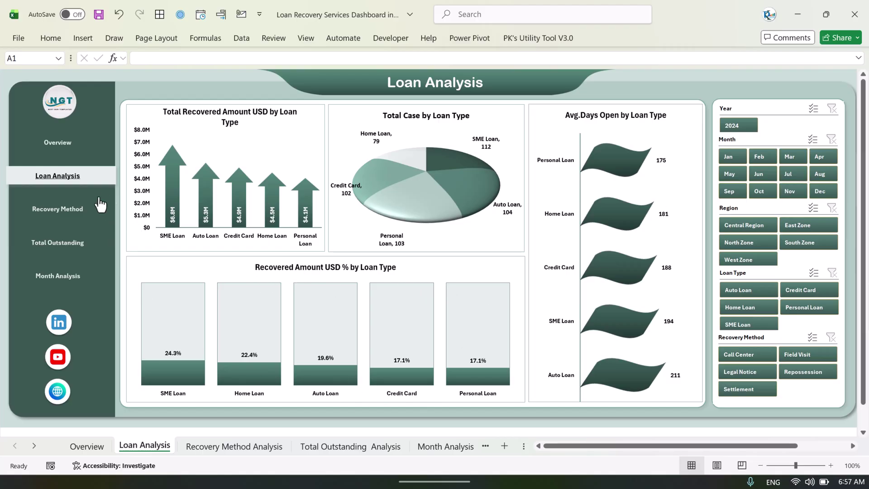
pyautogui.click(65, 212)
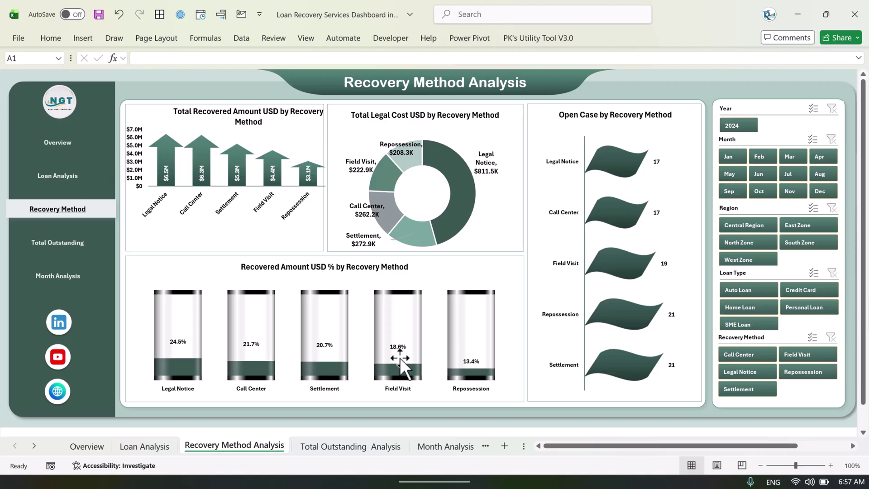
# Switch to the Total Outstanding Analysis sheet using its sidebar button
pyautogui.click(72, 245)
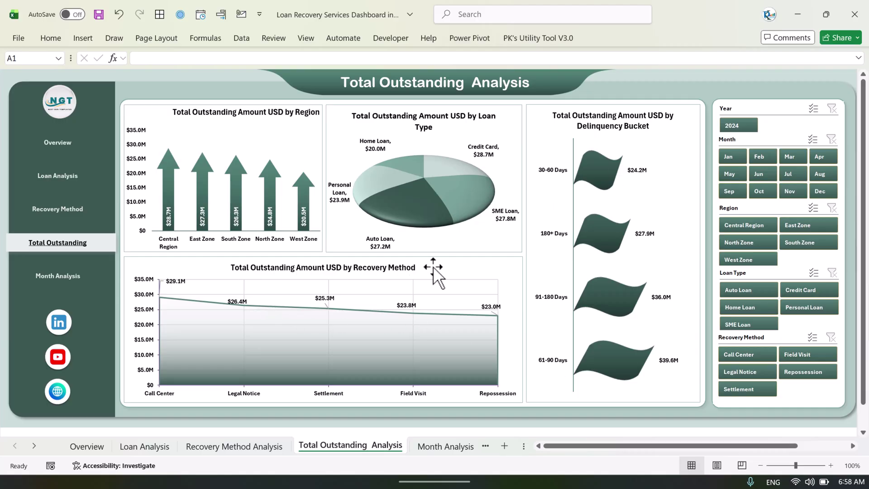
# Switch to the Month Analysis sheet using its sidebar button
pyautogui.click(71, 277)
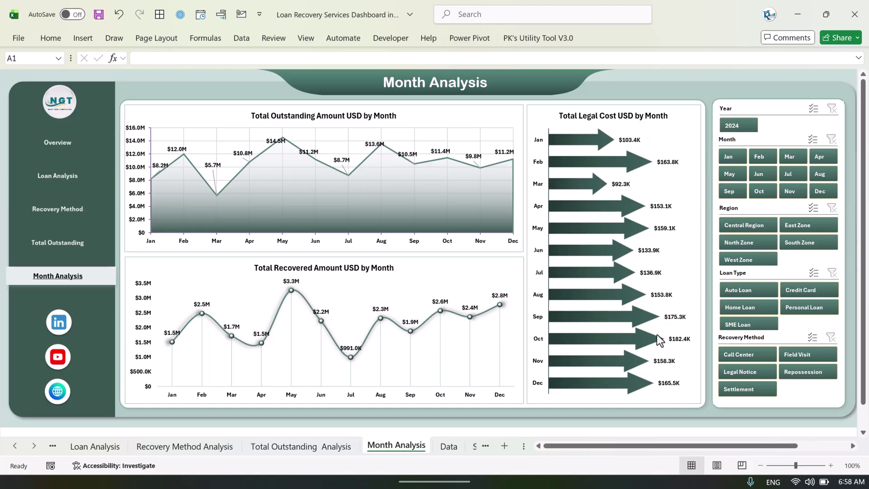
# Try the Central/North Zone region and Credit Card, Personal, Home, SME loan filters, then clear them
pyautogui.click(772, 223)
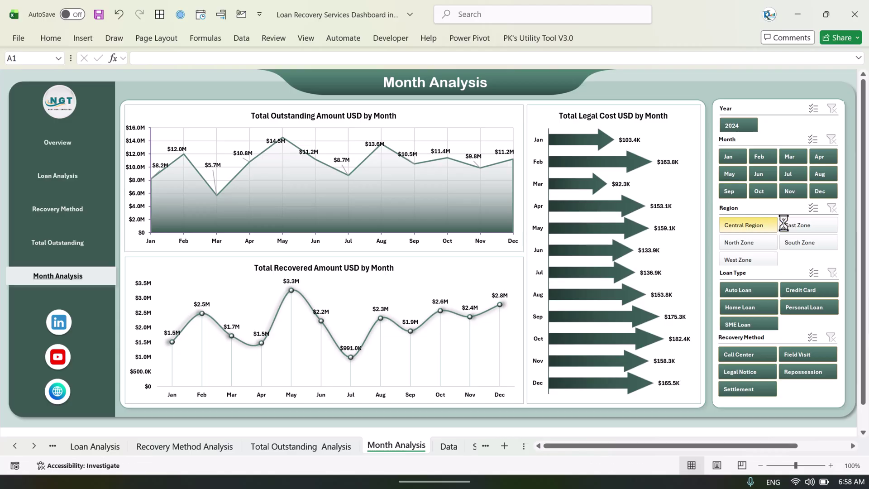
pyautogui.click(762, 244)
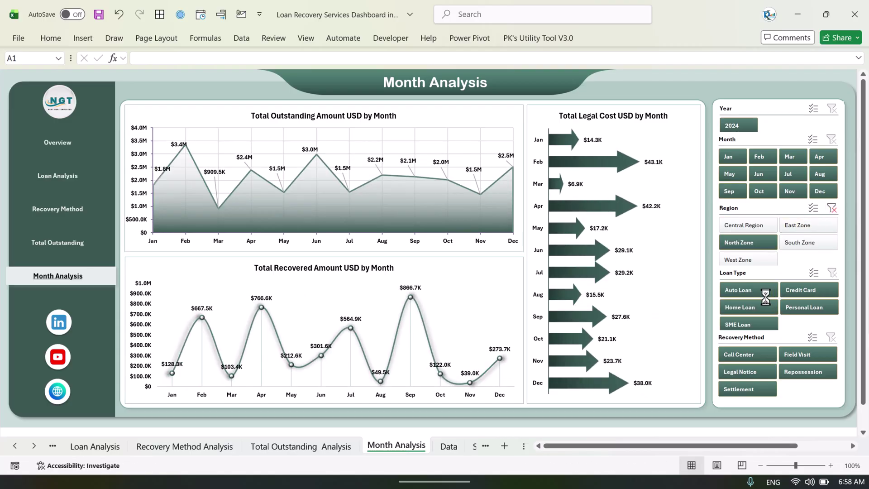
pyautogui.click(790, 290)
pyautogui.click(799, 310)
pyautogui.click(751, 307)
pyautogui.click(744, 325)
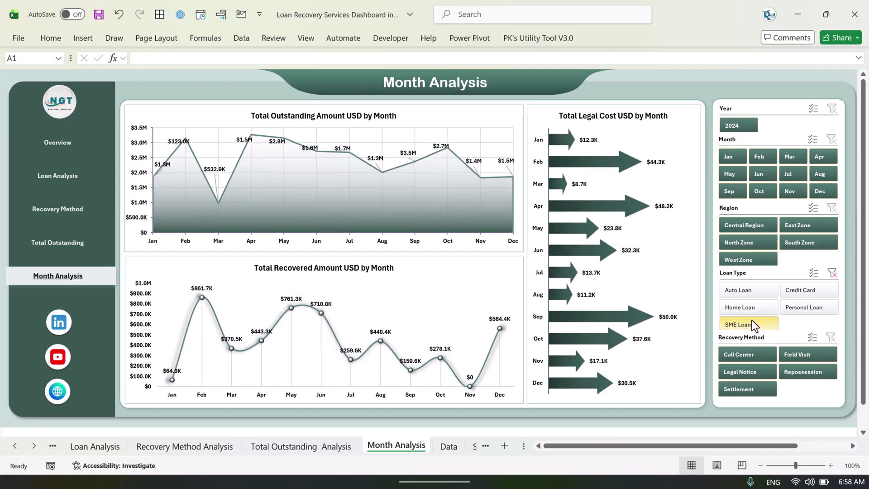
pyautogui.click(831, 273)
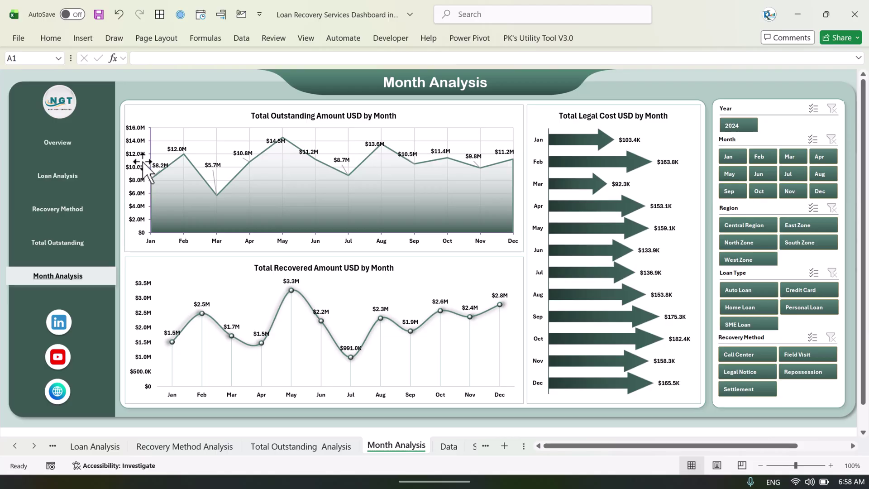
# Step through each sheet from Overview to Month Analysis, ending on the Data sheet
pyautogui.click(478, 484)
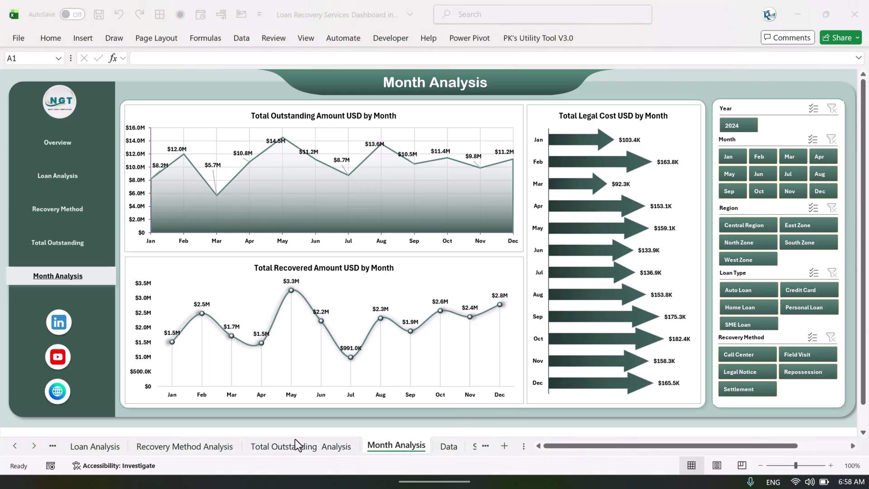
pyautogui.click(15, 446)
pyautogui.click(15, 446)
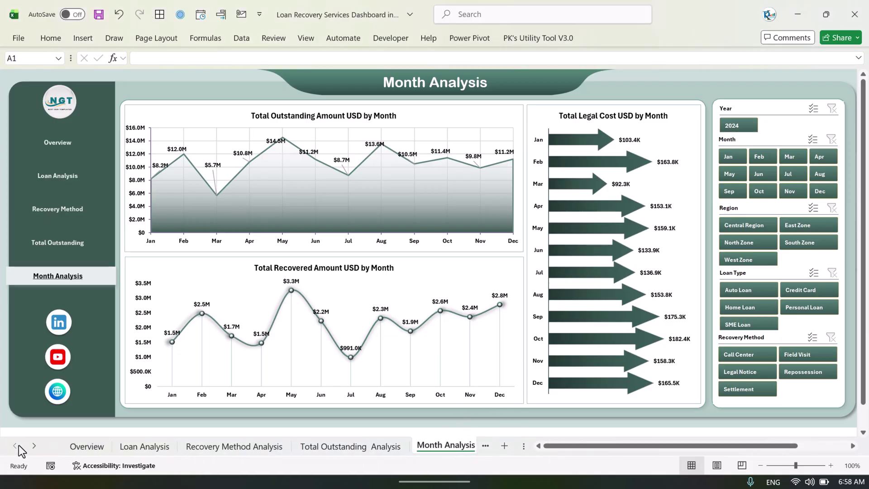
pyautogui.click(86, 447)
pyautogui.click(145, 446)
pyautogui.click(253, 446)
pyautogui.click(358, 447)
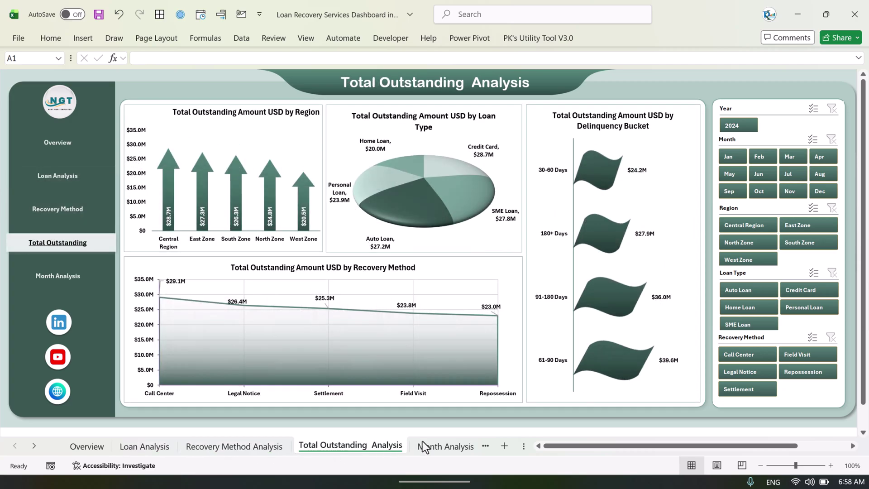
pyautogui.click(452, 447)
pyautogui.click(457, 448)
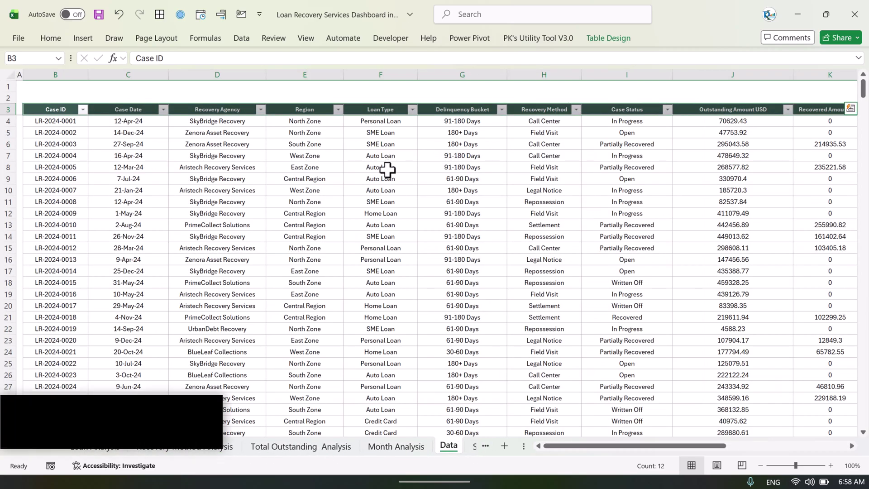
pyautogui.click(385, 122)
pyautogui.hotkey('ctrl', 'Up')
pyautogui.hotkey('ctrl', 'Left')
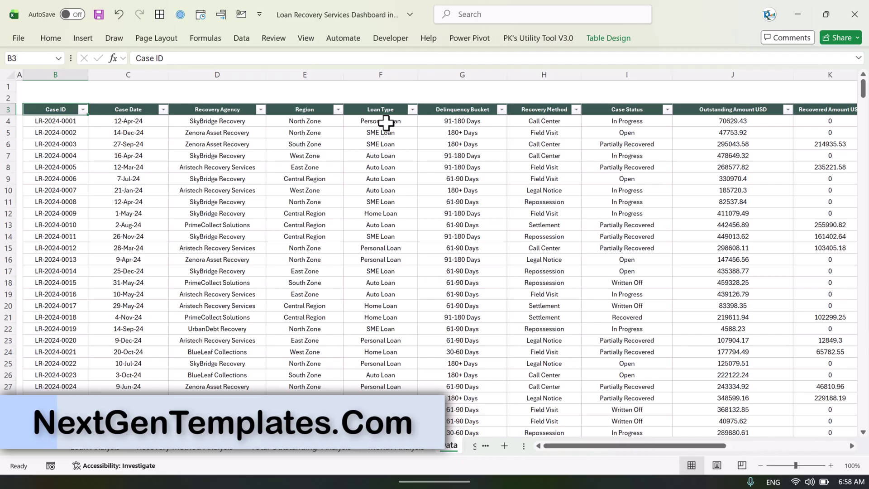
pyautogui.moveTo(136, 120); pyautogui.dragTo(136, 190)
pyautogui.moveTo(237, 120); pyautogui.dragTo(240, 190)
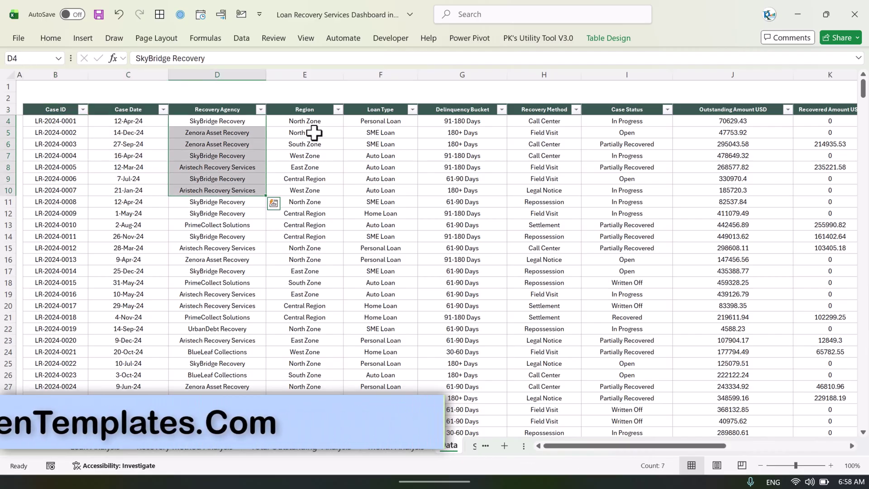
pyautogui.moveTo(310, 120); pyautogui.dragTo(322, 161)
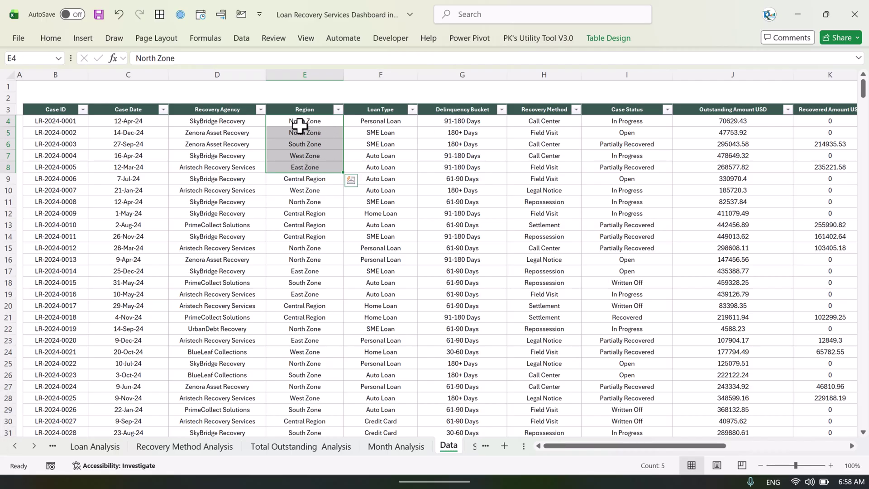
pyautogui.moveTo(375, 123); pyautogui.dragTo(383, 167)
pyautogui.moveTo(532, 132); pyautogui.dragTo(536, 158)
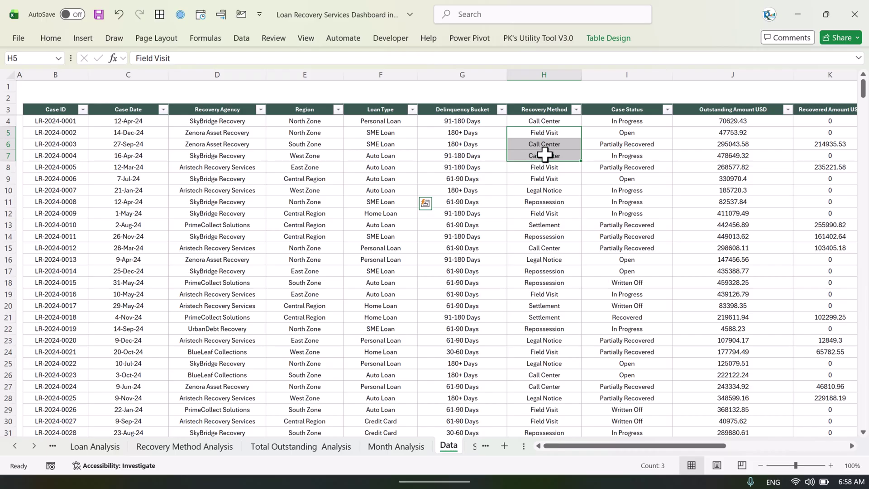
pyautogui.moveTo(613, 131); pyautogui.dragTo(631, 158)
pyautogui.moveTo(701, 446); pyautogui.dragTo(760, 451)
pyautogui.moveTo(258, 121); pyautogui.dragTo(261, 167)
pyautogui.click(508, 133)
pyautogui.moveTo(760, 451); pyautogui.dragTo(822, 451)
pyautogui.click(458, 120)
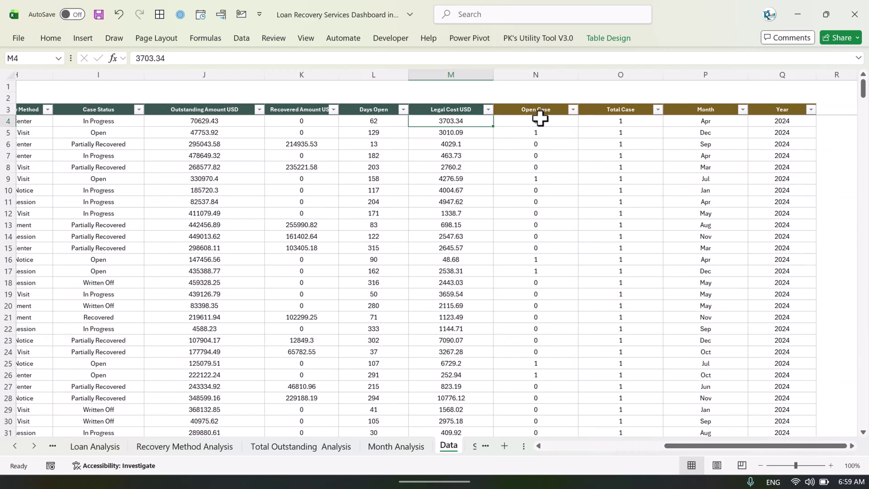
pyautogui.click(536, 120)
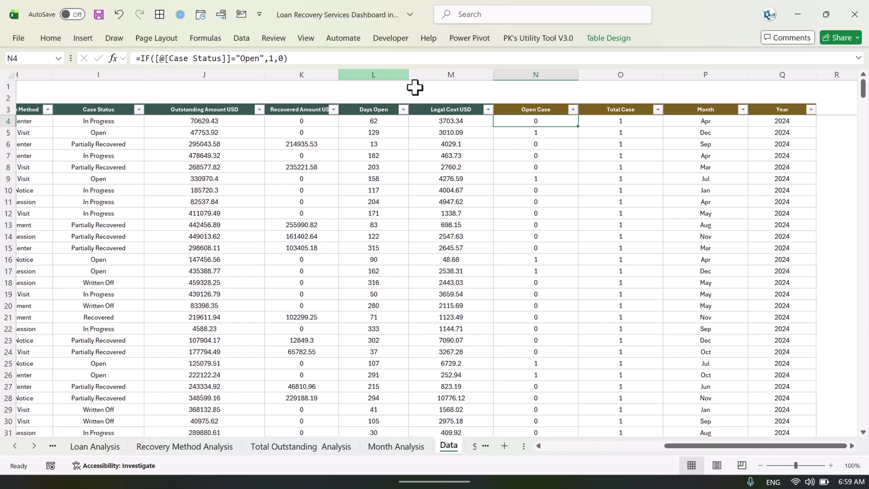
pyautogui.click(543, 110)
pyautogui.moveTo(541, 121); pyautogui.dragTo(549, 213)
pyautogui.moveTo(621, 120); pyautogui.dragTo(623, 193)
pyautogui.moveTo(706, 120); pyautogui.dragTo(713, 155)
pyautogui.moveTo(793, 121); pyautogui.dragTo(790, 132)
pyautogui.click(708, 120)
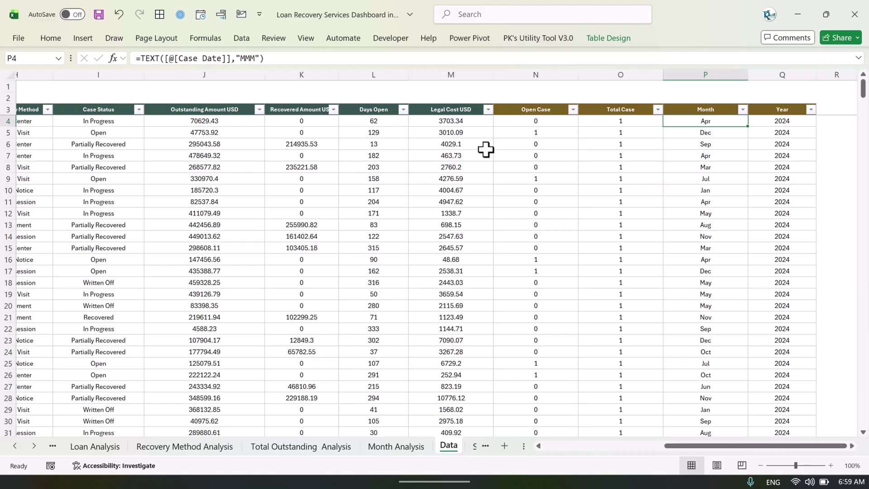
pyautogui.moveTo(529, 452); pyautogui.dragTo(688, 451)
# On the Support sheet, select the five row-4 KPI values, then view the Overview dashboard
pyautogui.click(489, 447)
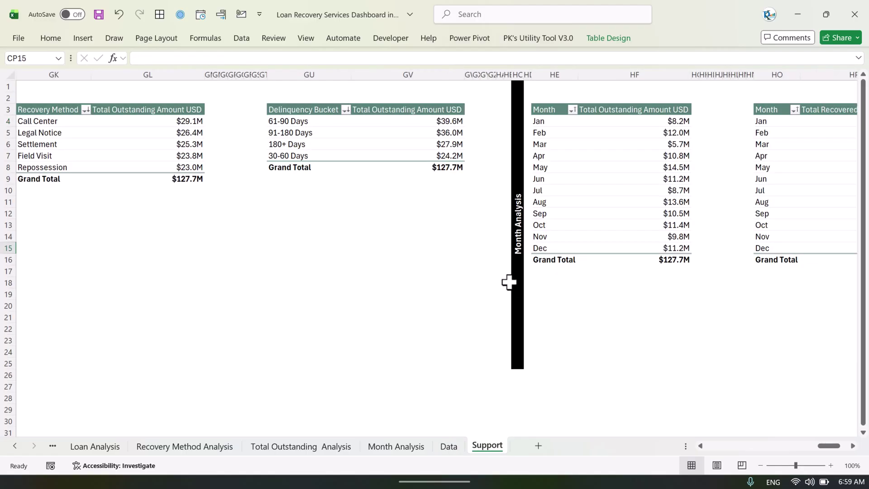
pyautogui.click(410, 270)
pyautogui.moveTo(832, 446); pyautogui.dragTo(671, 451)
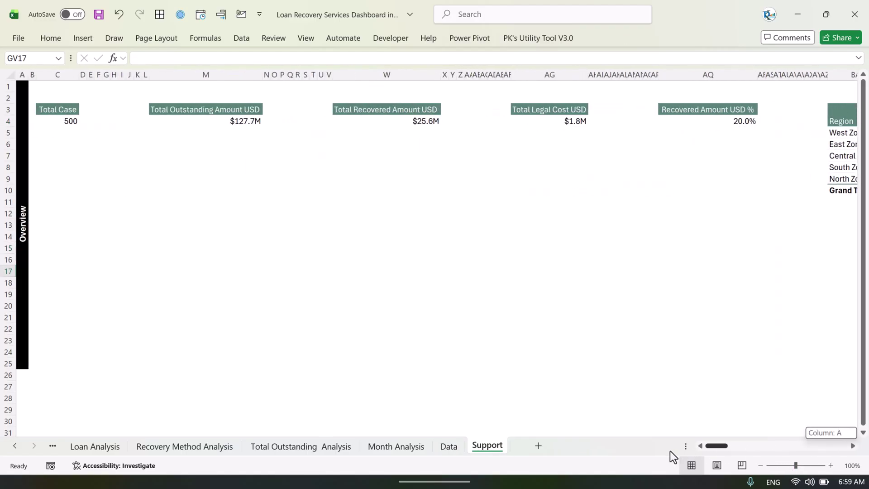
pyautogui.click(23, 183)
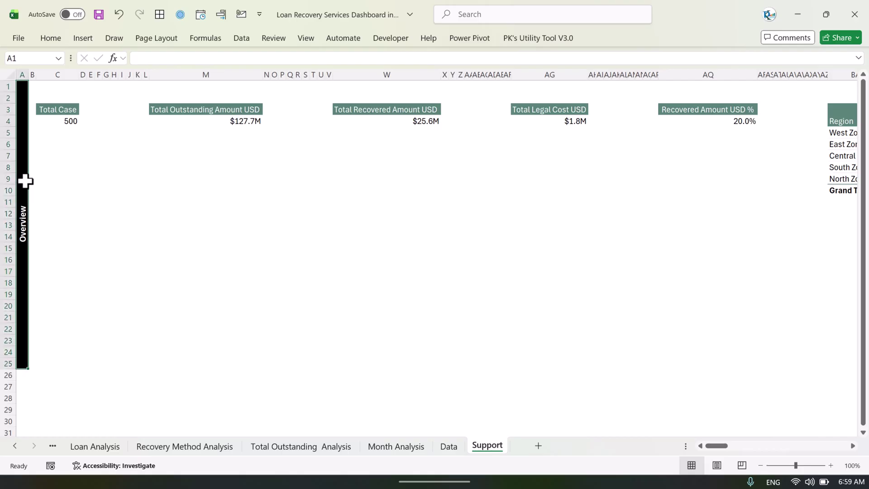
pyautogui.click(62, 124)
pyautogui.moveTo(320, 126); pyautogui.dragTo(694, 131)
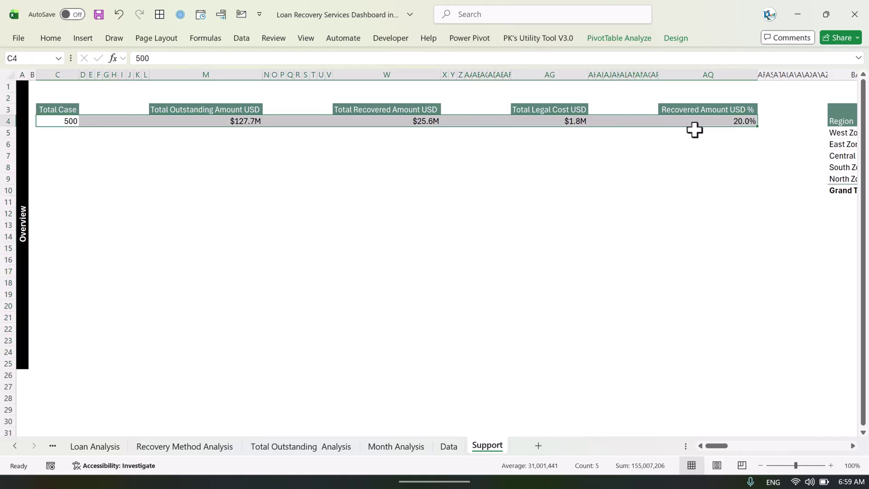
pyautogui.click(16, 447)
pyautogui.click(86, 447)
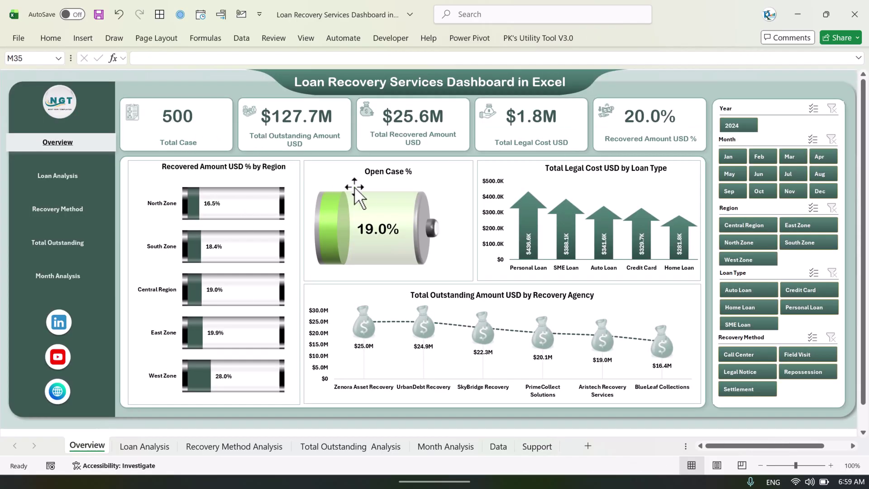
# Show and enlarge the Total Case pivot's field list, compare with Overview, then close it
pyautogui.click(535, 445)
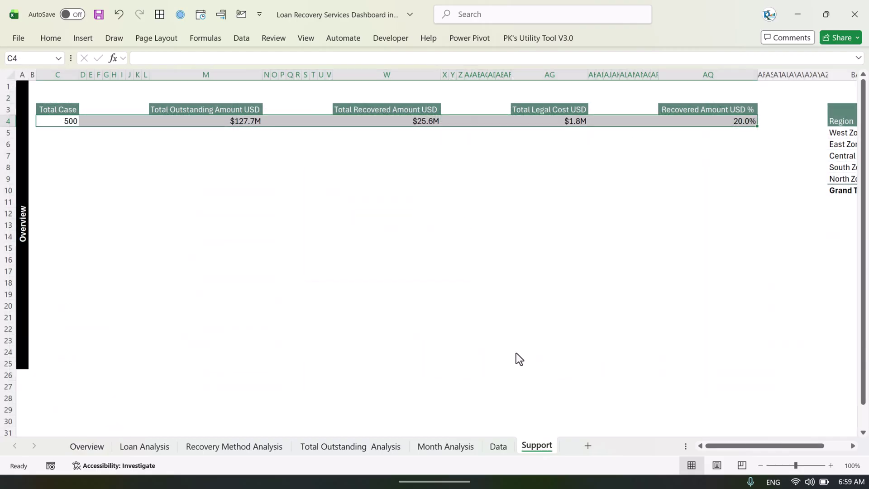
pyautogui.click(188, 167)
pyautogui.click(66, 114)
pyautogui.click(68, 119)
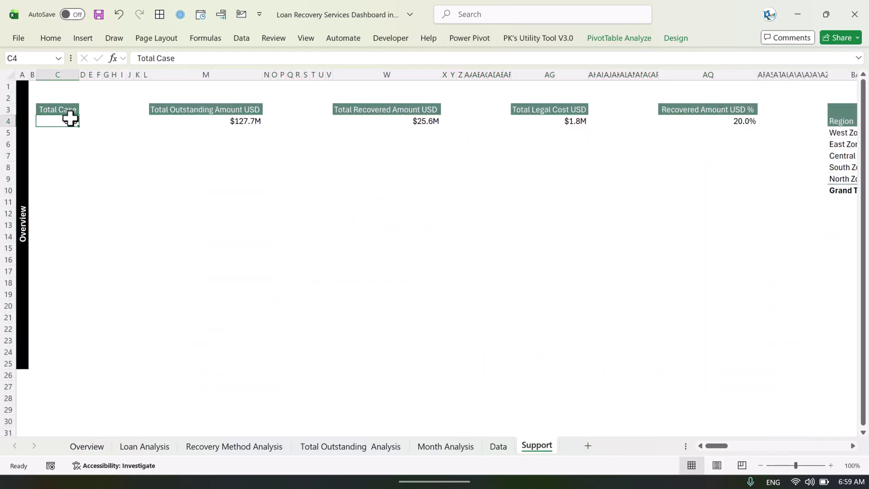
pyautogui.rightClick(71, 120)
pyautogui.click(131, 376)
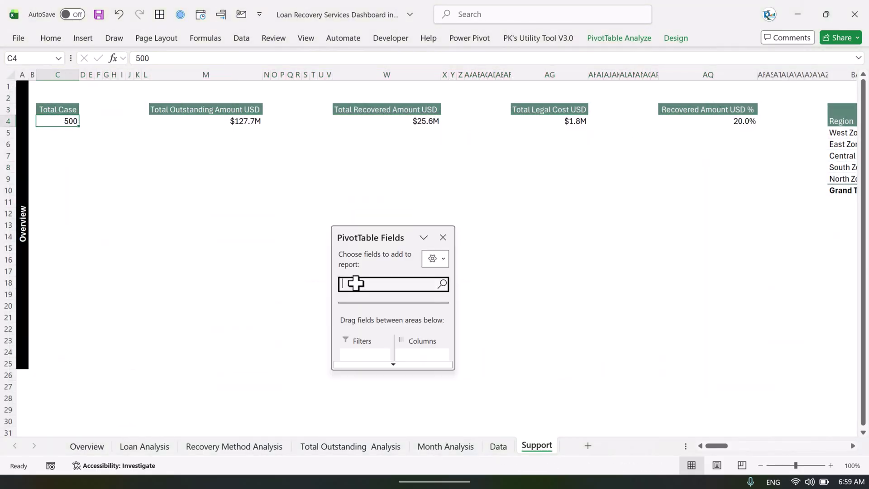
pyautogui.moveTo(384, 235); pyautogui.dragTo(358, 149)
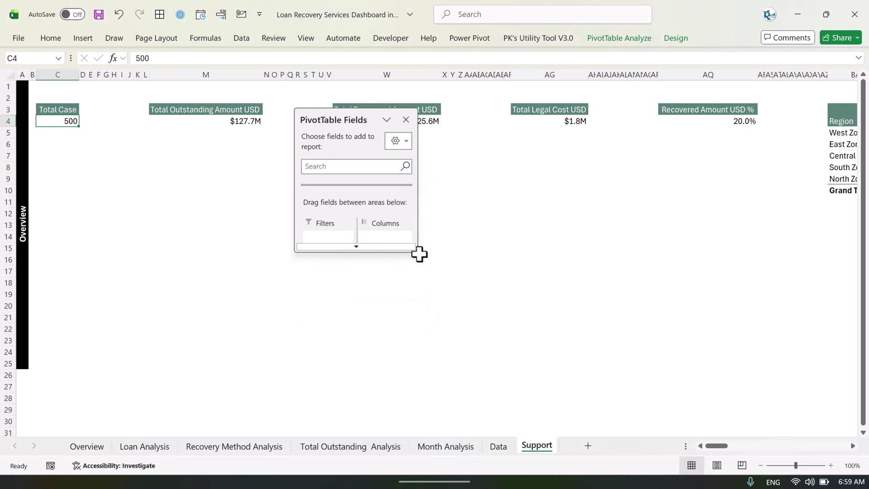
pyautogui.moveTo(415, 248); pyautogui.dragTo(596, 400)
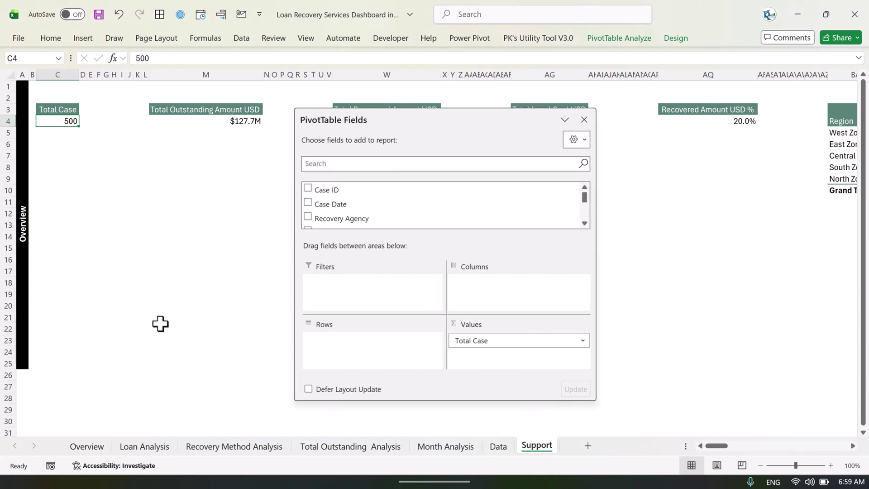
pyautogui.click(86, 446)
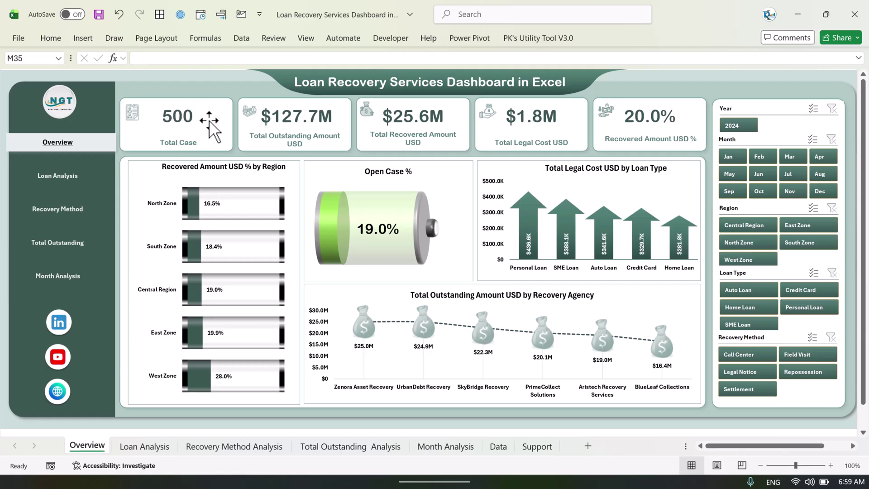
pyautogui.click(537, 445)
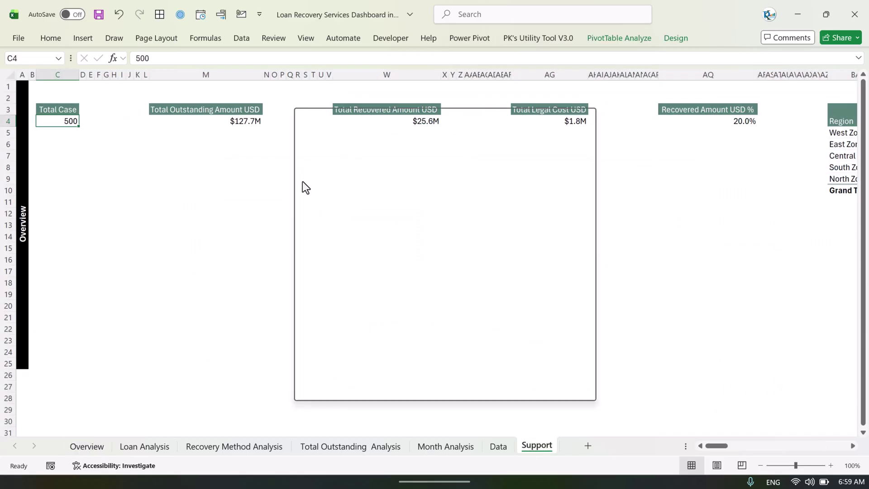
pyautogui.click(584, 120)
pyautogui.click(333, 175)
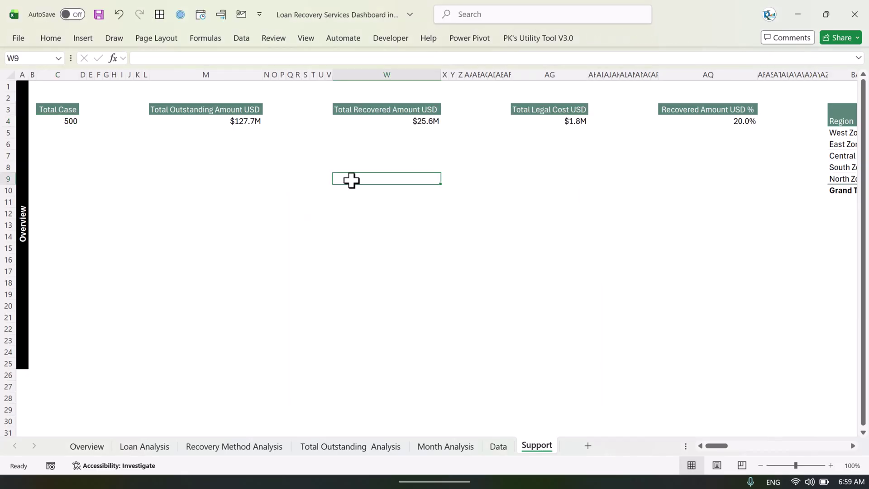
# Review Support's Overview, Loan, Recovery Method and Total Outstanding pivot sections, then return to Overview
pyautogui.moveTo(716, 447); pyautogui.dragTo(220, 334)
pyautogui.click(26, 216)
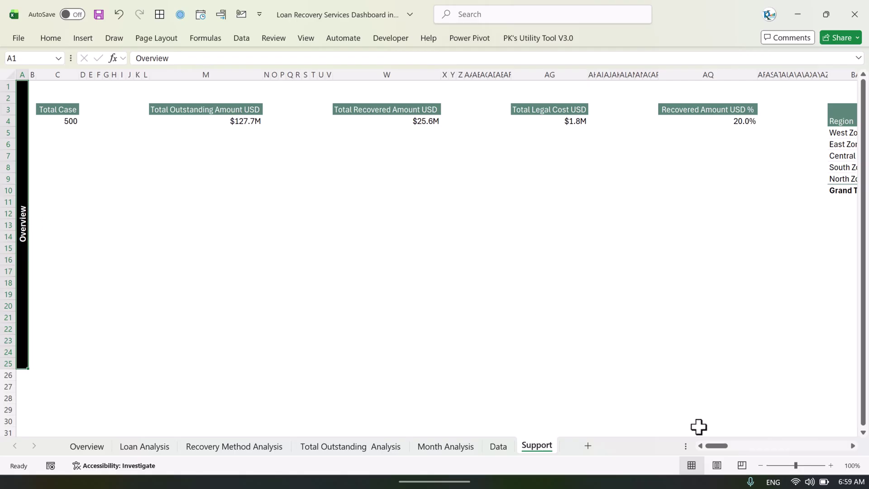
pyautogui.moveTo(719, 446); pyautogui.dragTo(781, 446)
pyautogui.click(217, 209)
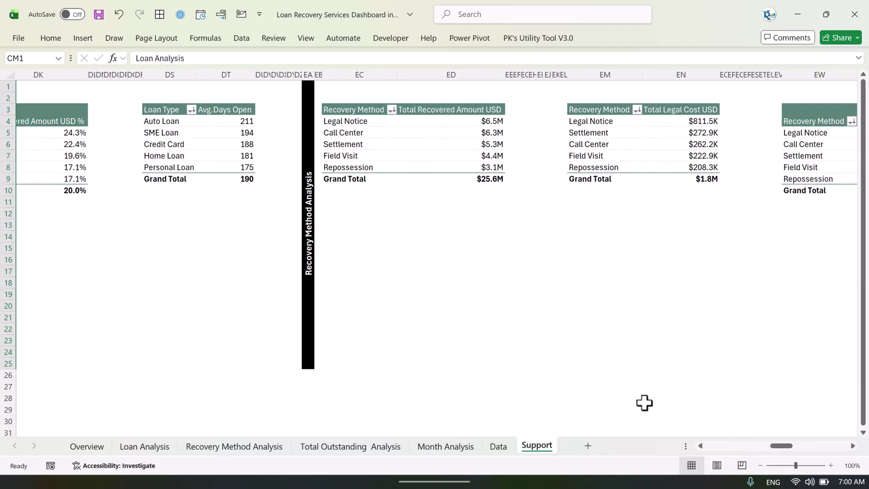
pyautogui.click(311, 219)
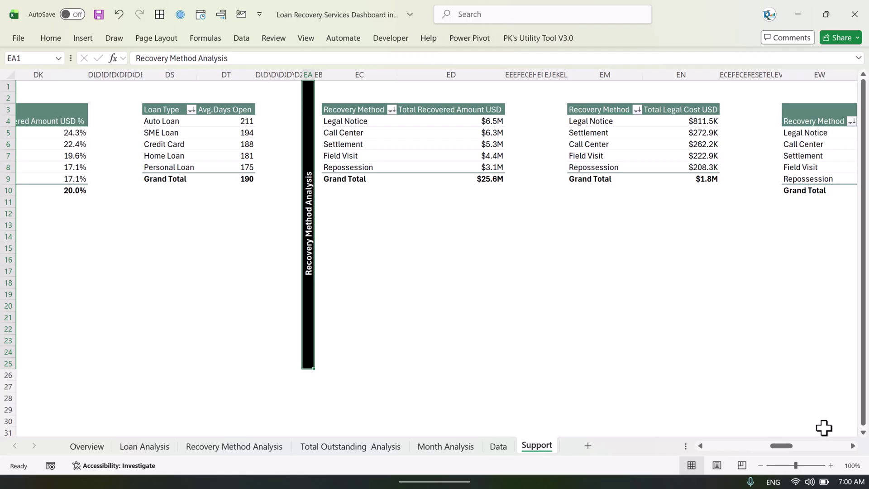
pyautogui.moveTo(795, 444); pyautogui.dragTo(808, 450)
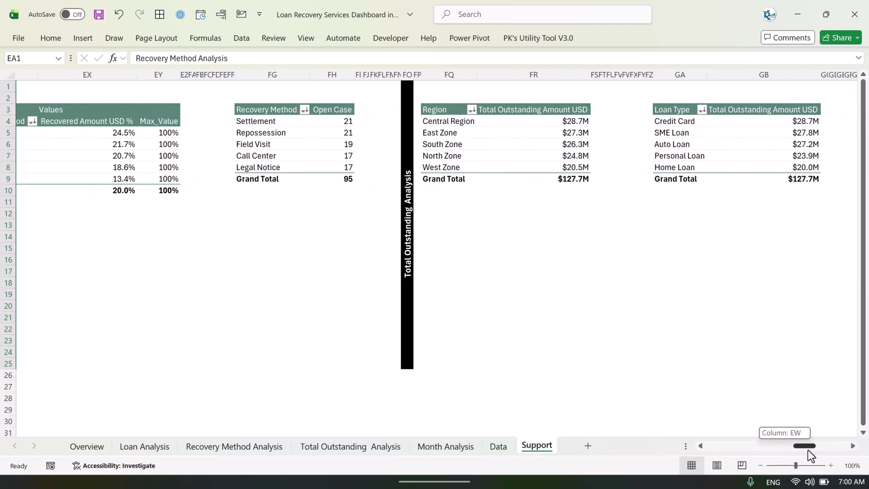
pyautogui.click(409, 248)
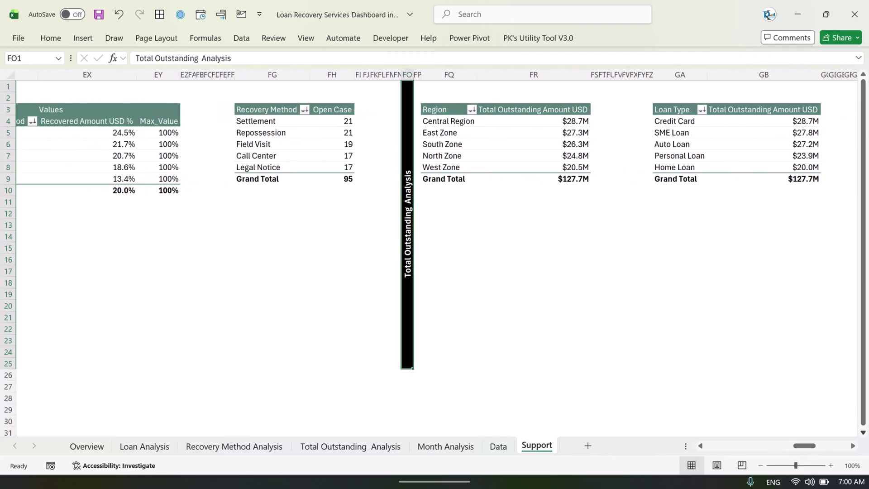
pyautogui.moveTo(810, 452); pyautogui.dragTo(857, 451)
pyautogui.hotkey('ctrl', 'Right')
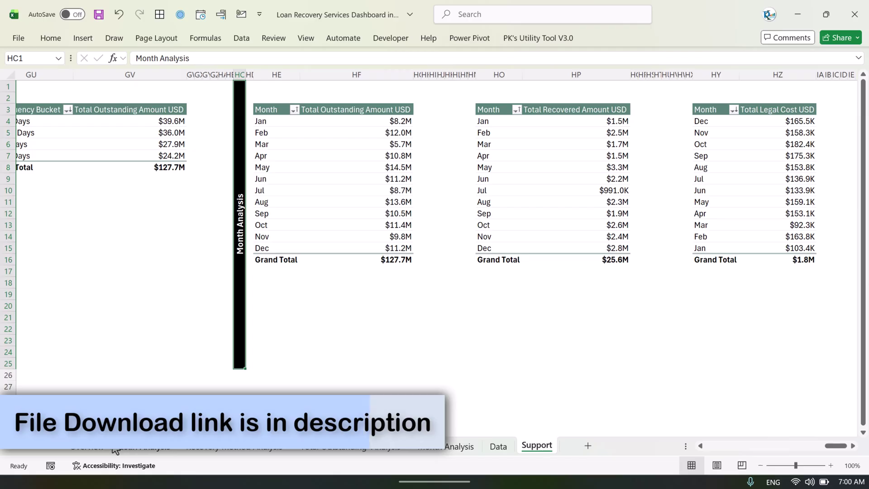
pyautogui.click(88, 446)
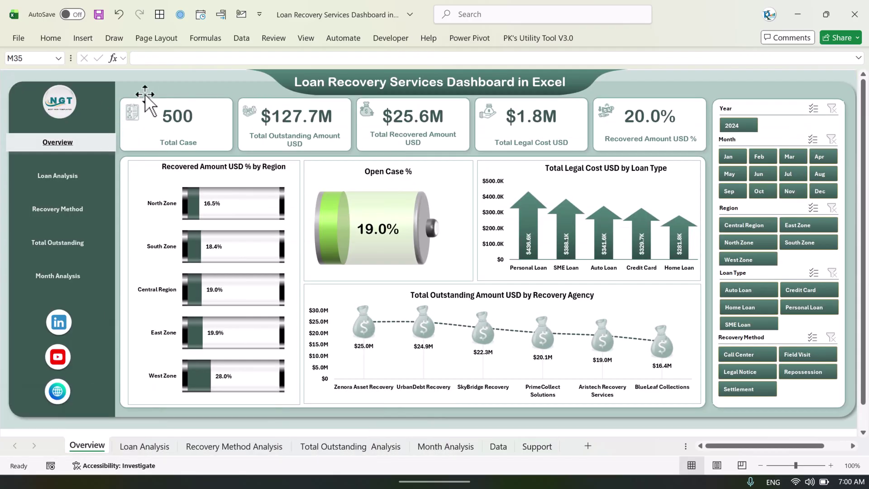
# Inspect the dashboard shapes, undo the accidental panel move, and add a new Sheet1
pyautogui.click(177, 82)
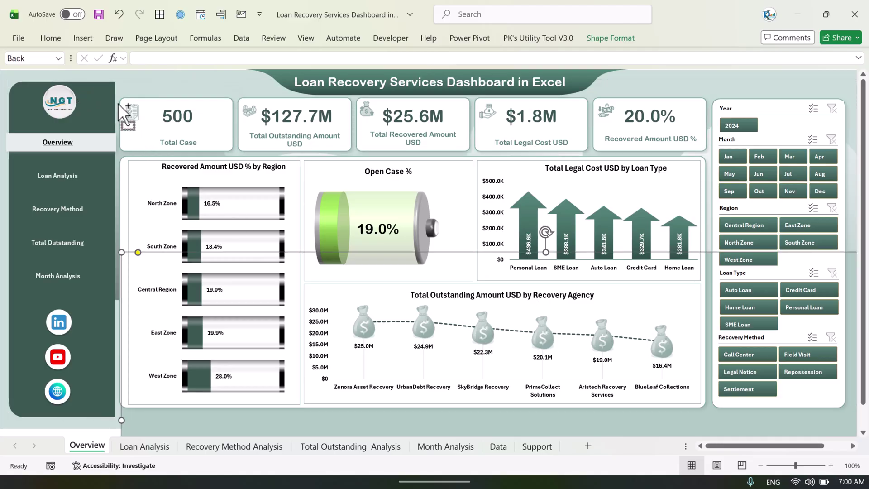
pyautogui.moveTo(109, 87); pyautogui.dragTo(104, 156)
pyautogui.hotkey('ctrl', 'z')
pyautogui.moveTo(218, 107)
pyautogui.mouseDown()
pyautogui.moveTo(250, 144)
pyautogui.moveTo(231, 112)
pyautogui.mouseUp()
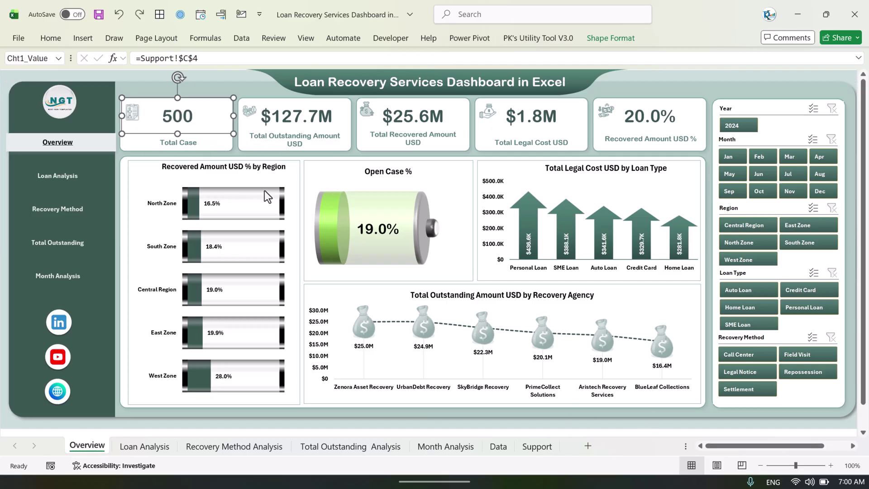
pyautogui.click(588, 446)
# Turn off gridlines on Sheet1 while keeping the row and column headings
pyautogui.click(403, 190)
pyautogui.click(308, 39)
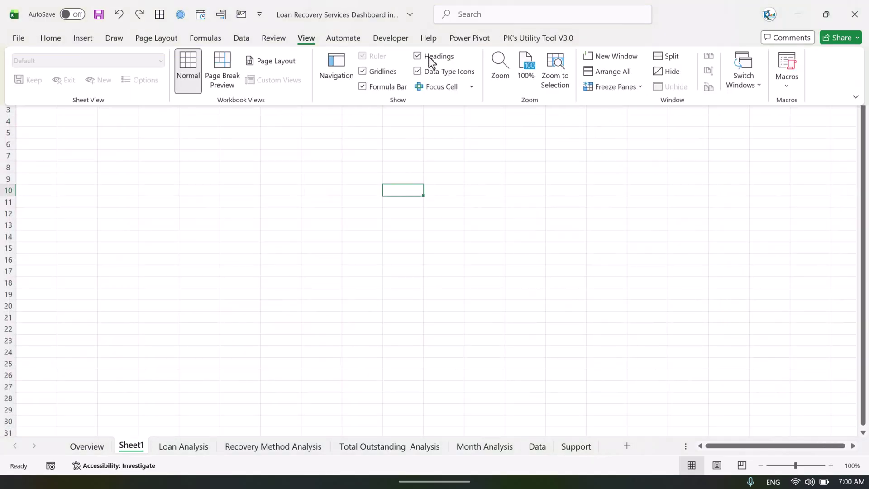
pyautogui.click(430, 61)
pyautogui.click(210, 201)
pyautogui.click(306, 38)
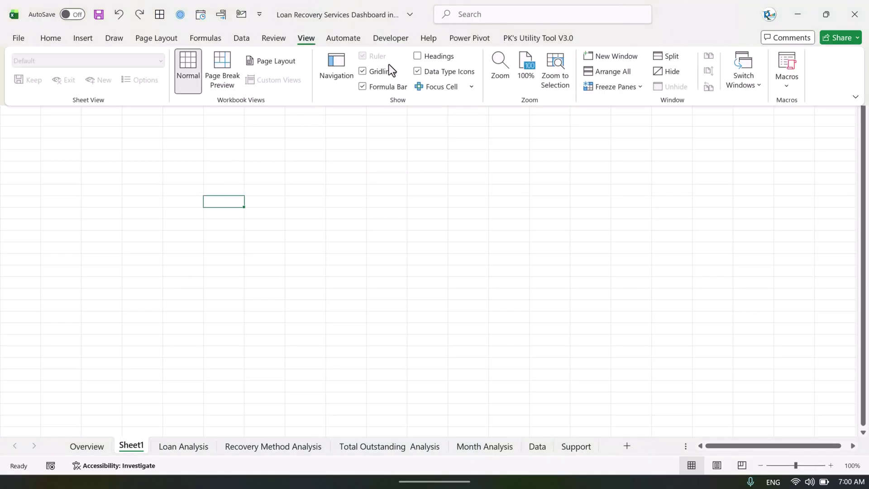
pyautogui.click(379, 170)
# Draw a large rounded rectangle across B3:S30 with reduced corner roundness
pyautogui.click(159, 132)
pyautogui.click(84, 38)
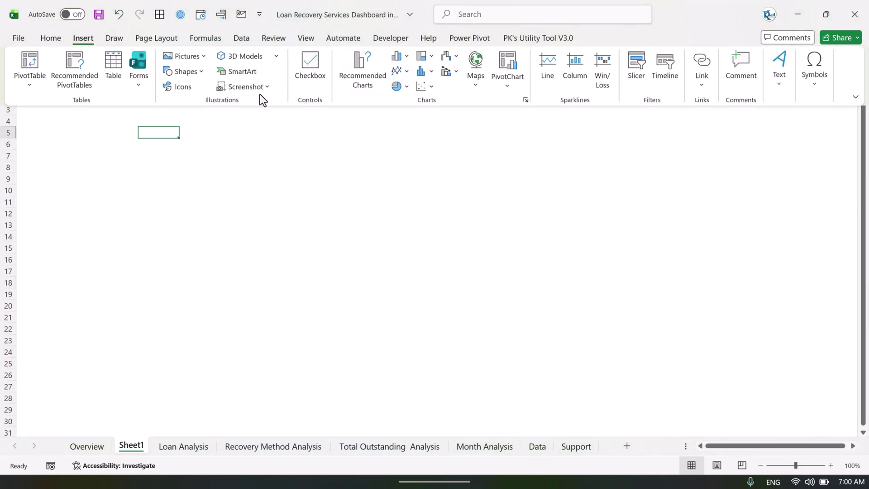
pyautogui.click(202, 71)
pyautogui.click(241, 107)
pyautogui.moveTo(82, 112); pyautogui.dragTo(790, 417)
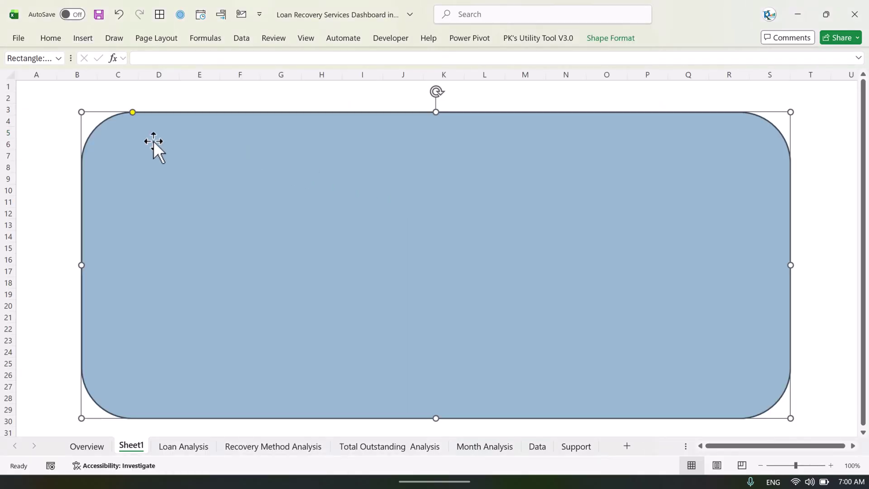
pyautogui.moveTo(132, 113); pyautogui.dragTo(92, 106)
pyautogui.moveTo(260, 179); pyautogui.dragTo(257, 161)
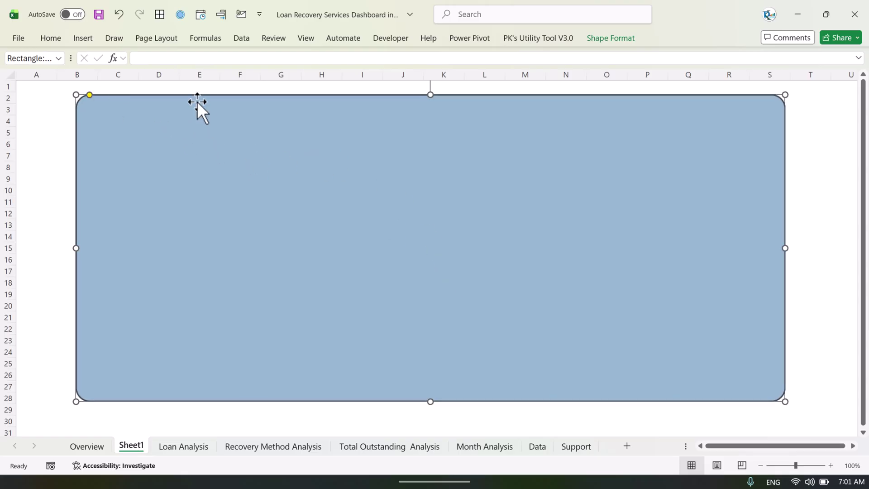
# Draw a small rounded rectangle inside the large one near its top-left
pyautogui.click(83, 38)
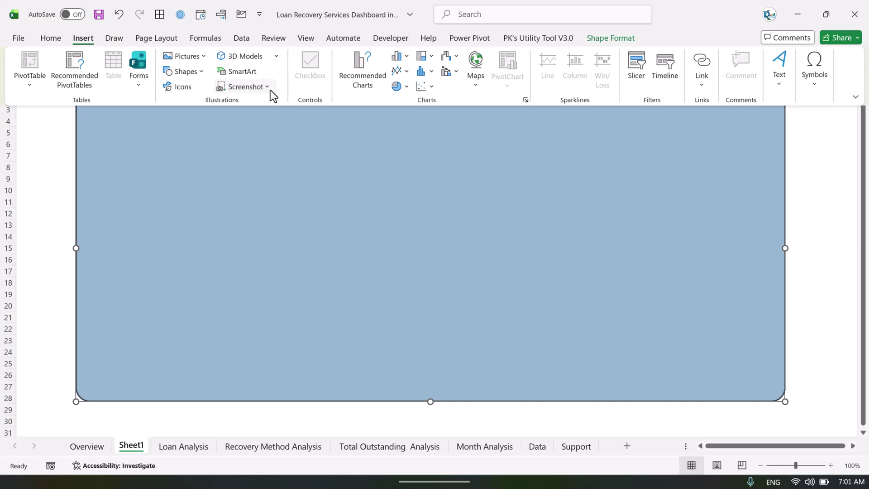
pyautogui.click(202, 72)
pyautogui.click(241, 105)
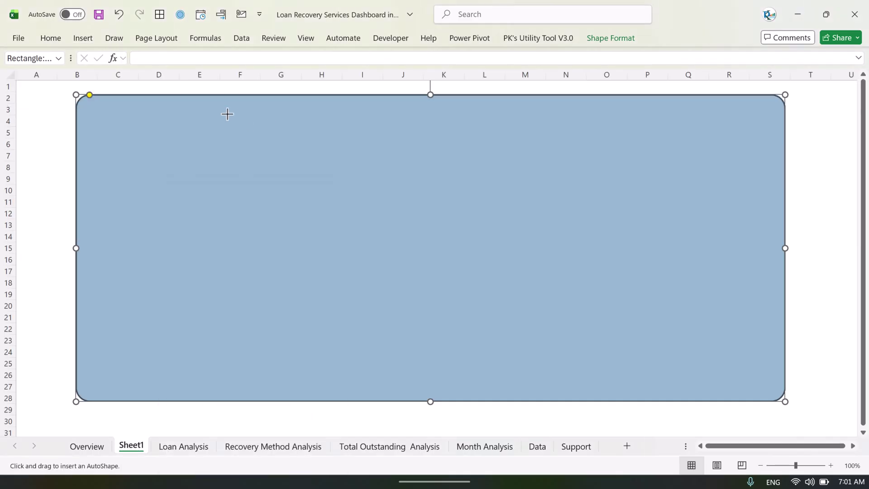
pyautogui.moveTo(213, 109); pyautogui.dragTo(386, 148)
# Fill the small rounded rectangle white and reposition it on the blue panel
pyautogui.click(621, 37)
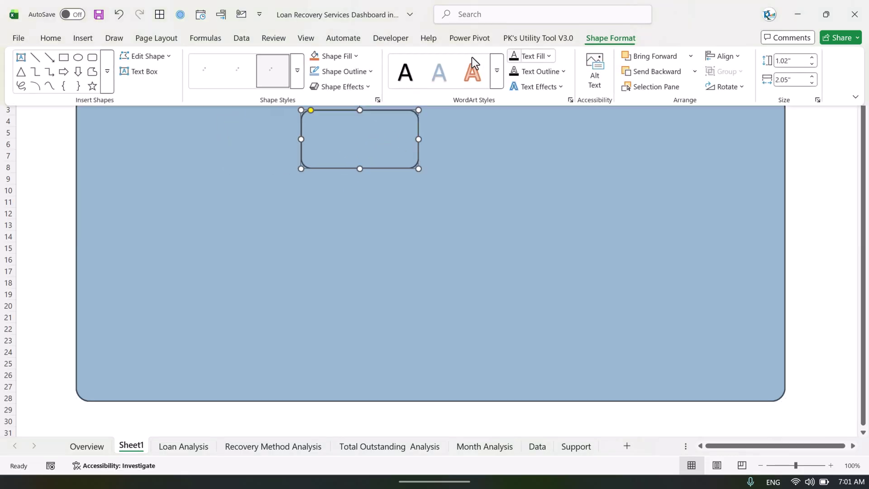
pyautogui.click(338, 58)
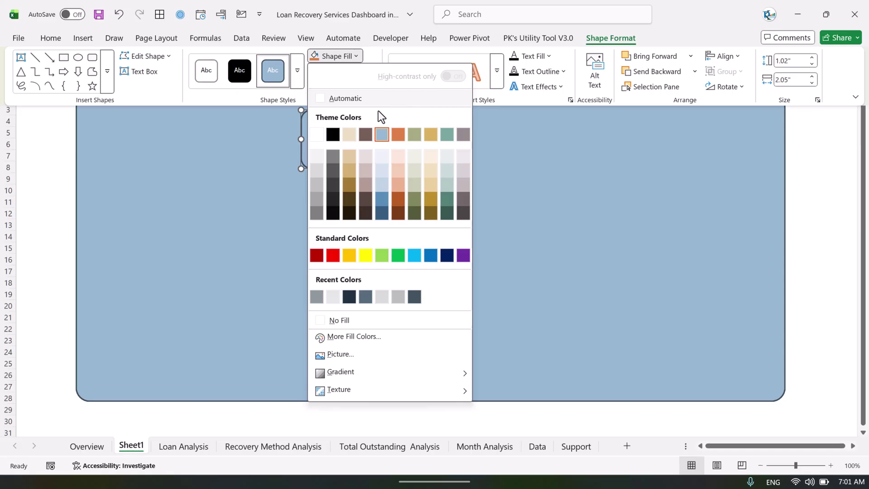
pyautogui.click(320, 135)
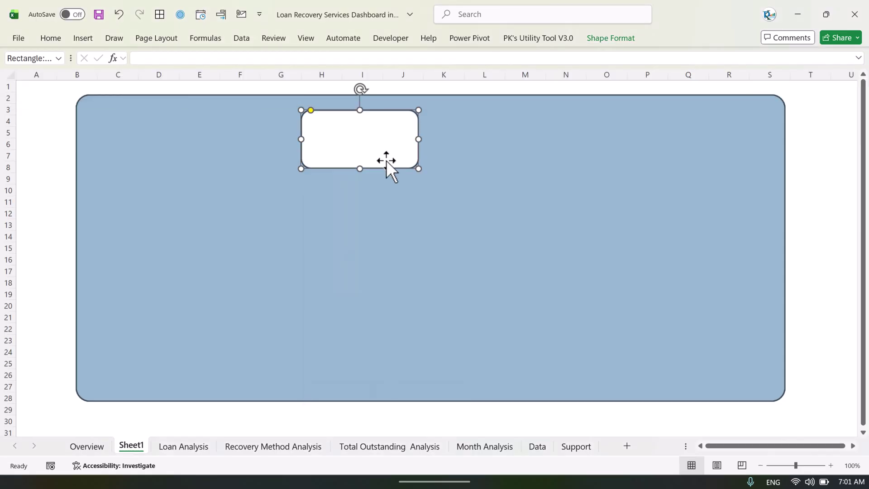
pyautogui.moveTo(385, 168); pyautogui.dragTo(362, 178)
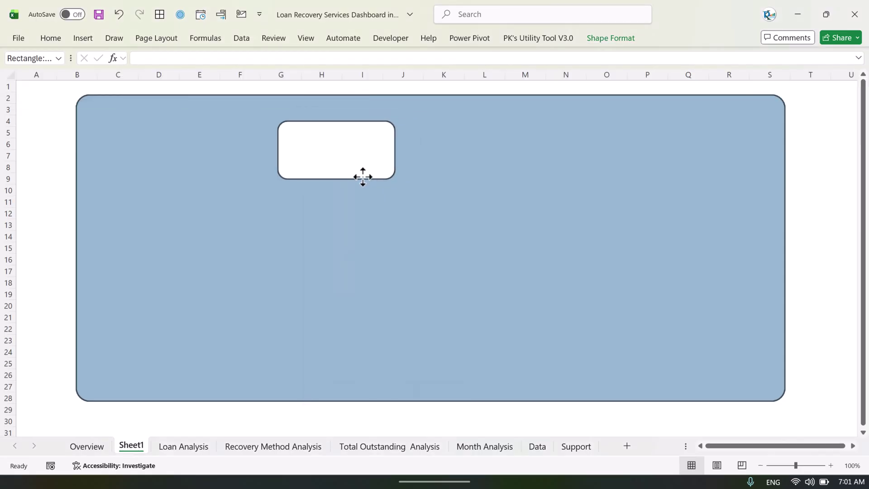
# Remove the white card's outline and give it an outer shadow
pyautogui.click(614, 41)
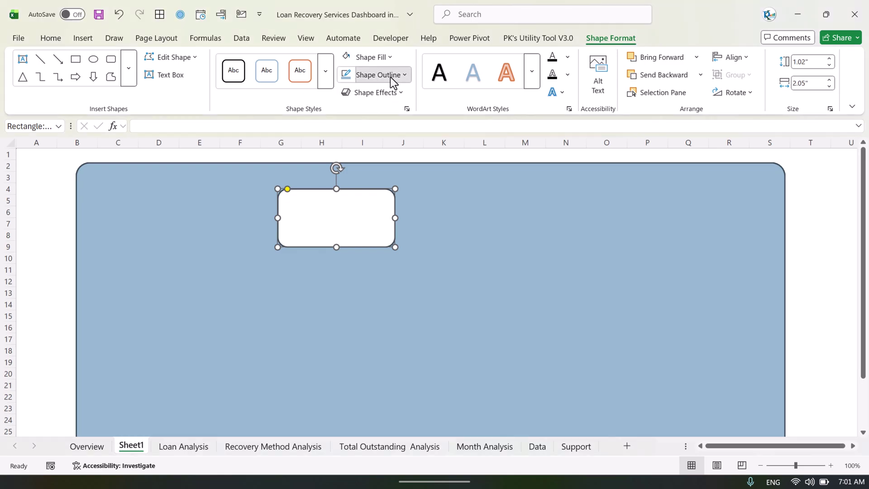
pyautogui.click(392, 77)
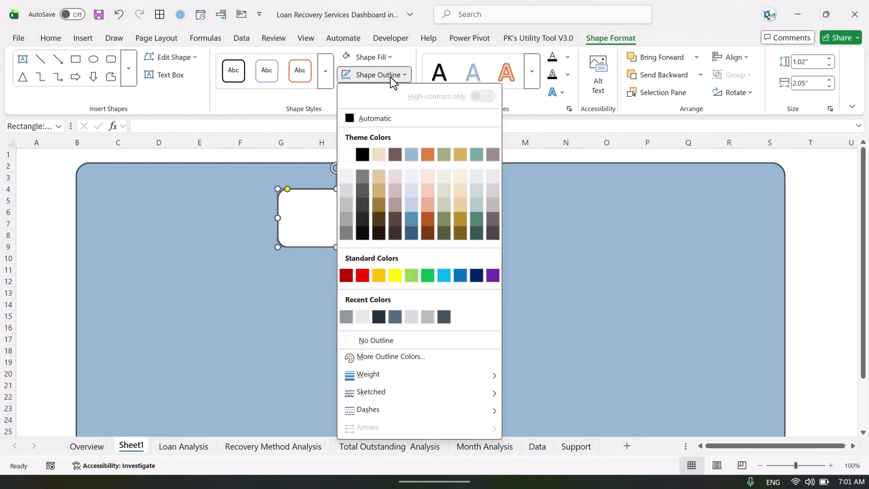
pyautogui.click(378, 340)
pyautogui.click(375, 92)
pyautogui.moveTo(394, 150)
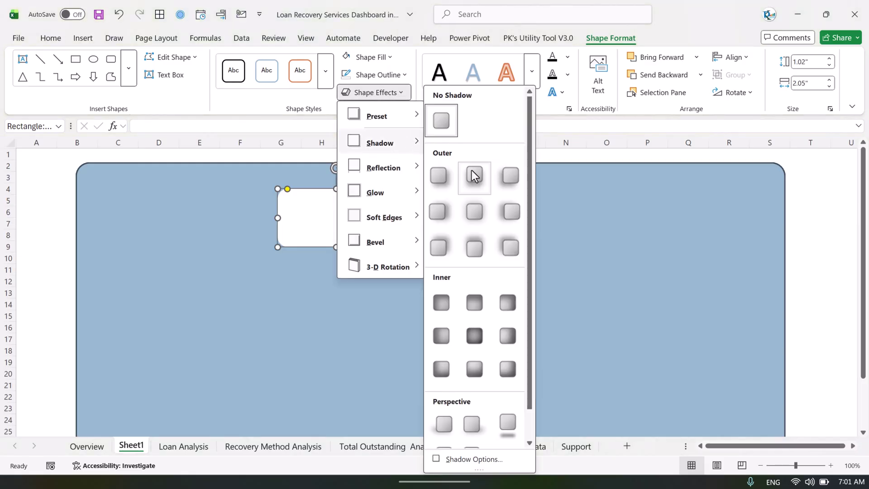
pyautogui.click(477, 209)
pyautogui.click(530, 206)
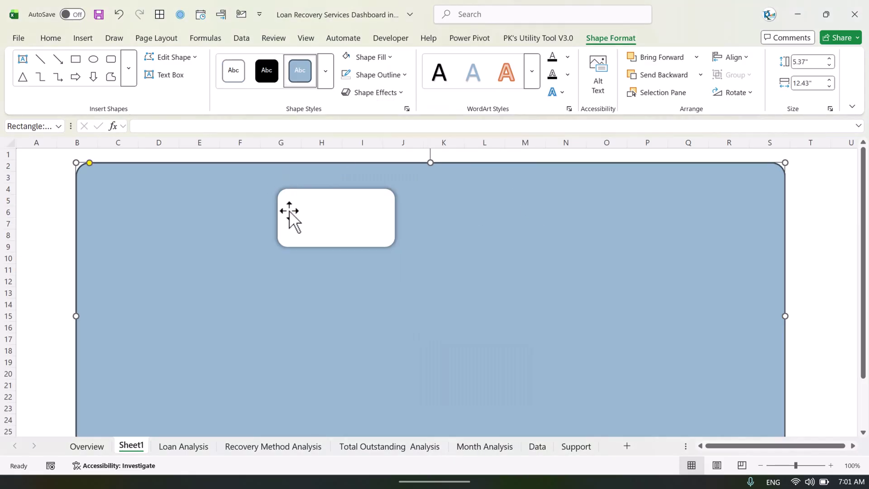
pyautogui.click(337, 216)
pyautogui.click(82, 42)
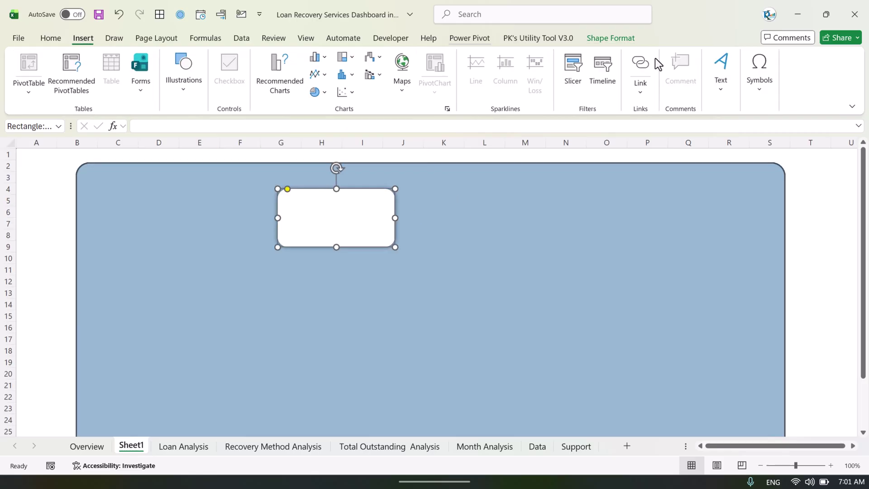
# Draw a text box in the white card, link it to Support!W3, and widen it
pyautogui.click(731, 95)
pyautogui.click(719, 136)
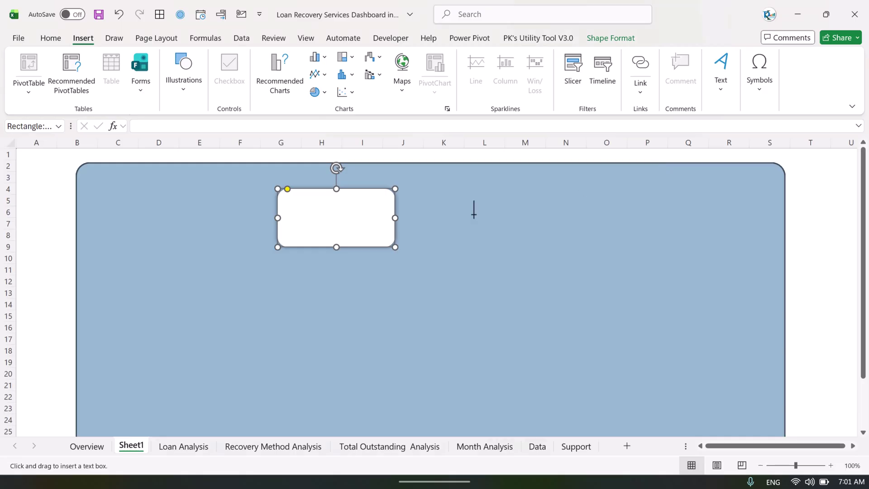
pyautogui.moveTo(290, 227); pyautogui.dragTo(389, 241)
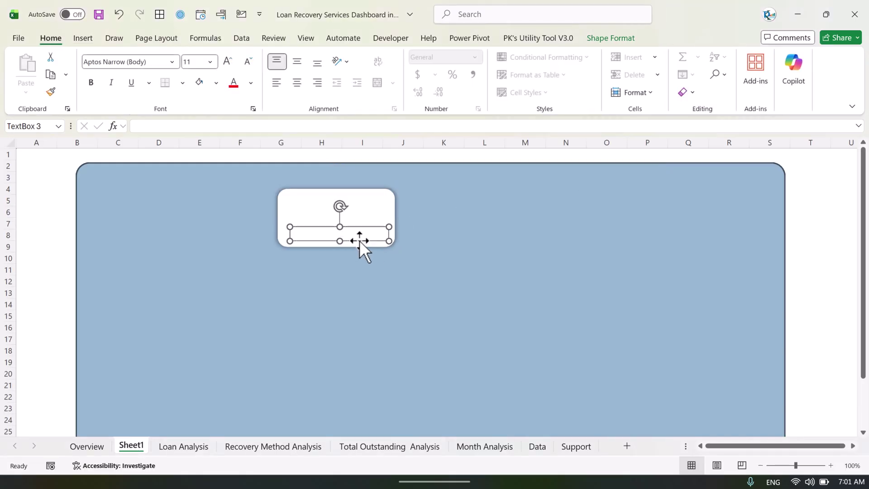
pyautogui.click(269, 126)
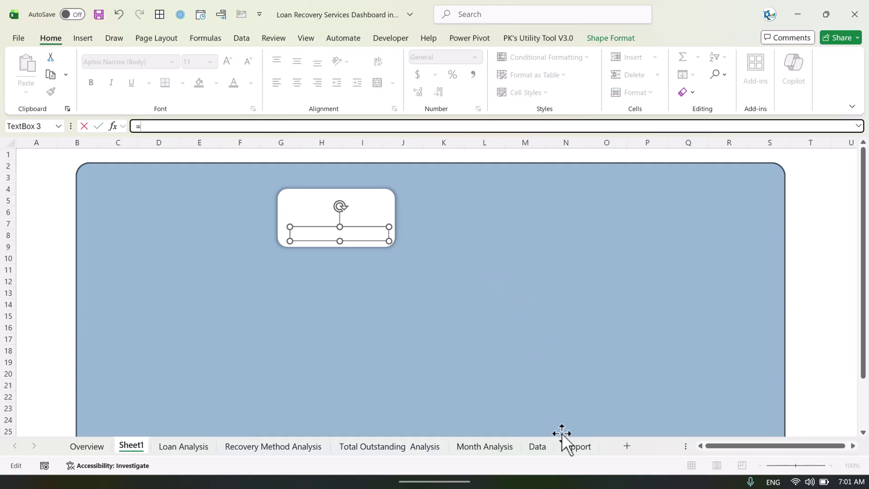
pyautogui.click(575, 446)
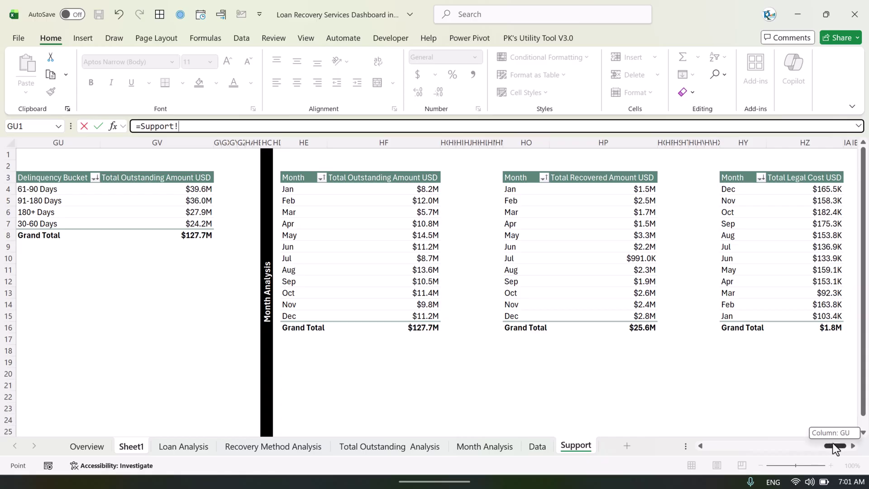
pyautogui.moveTo(834, 446); pyautogui.dragTo(693, 457)
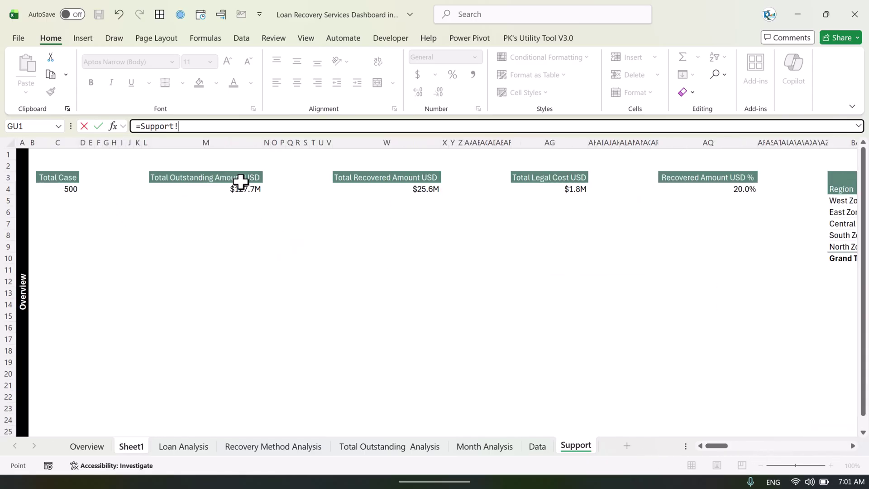
pyautogui.click(385, 178)
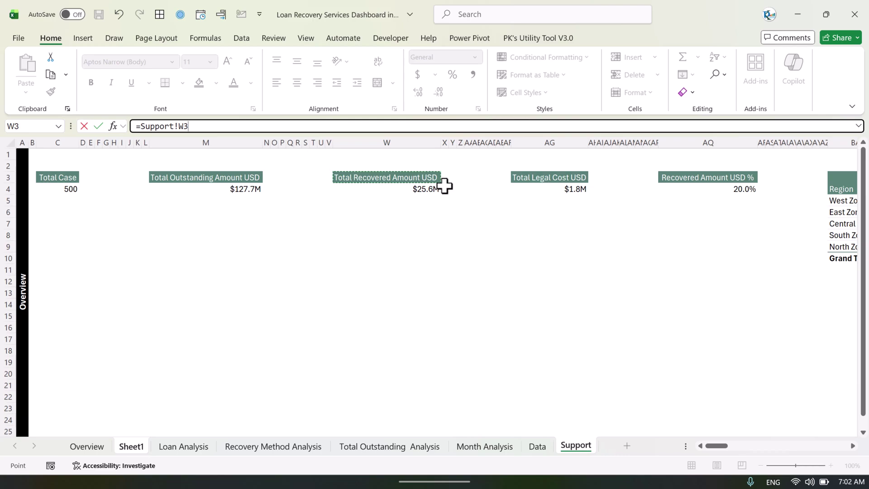
pyautogui.press('Return')
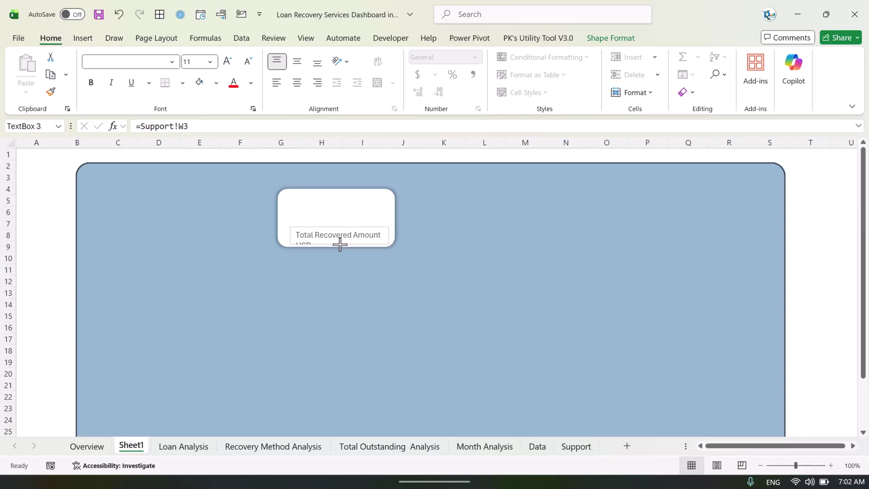
pyautogui.moveTo(288, 235); pyautogui.dragTo(283, 233)
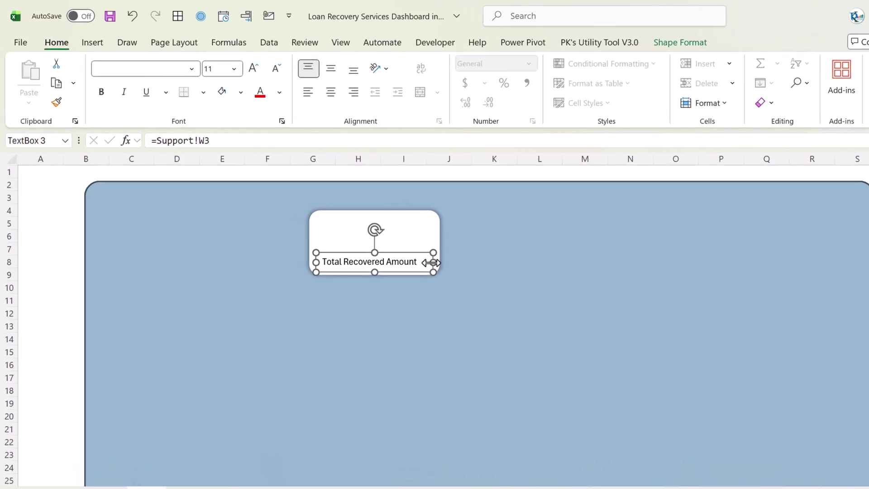
# Widen the label box and make its text 8 pt, bold, centred both ways, in dark teal
pyautogui.moveTo(389, 236); pyautogui.dragTo(389, 236)
pyautogui.moveTo(506, 307); pyautogui.dragTo(507, 307)
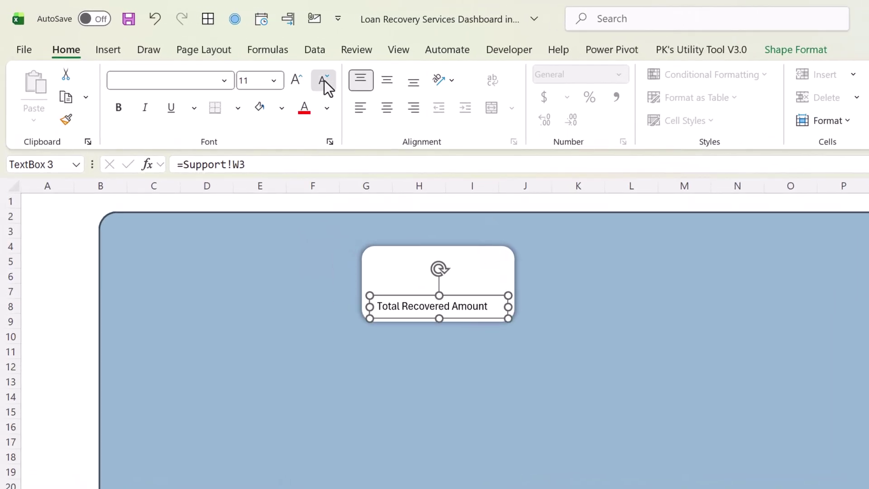
pyautogui.click(324, 80)
pyautogui.click(324, 80)
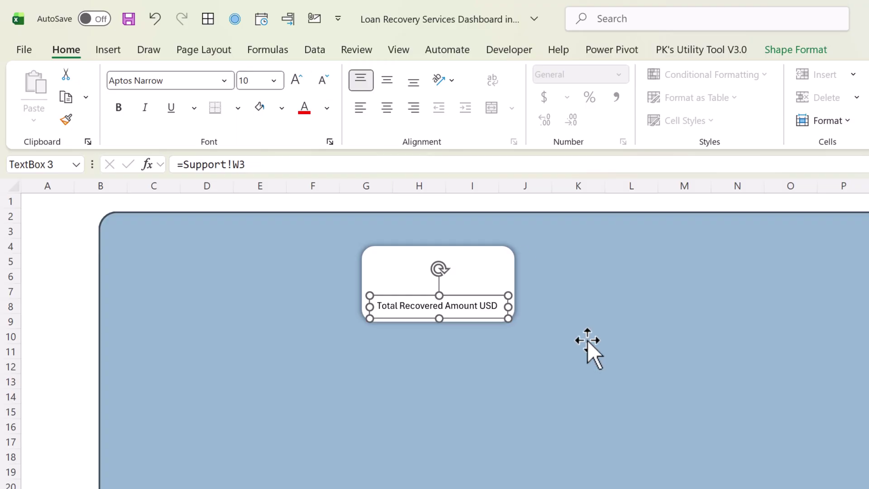
pyautogui.click(387, 107)
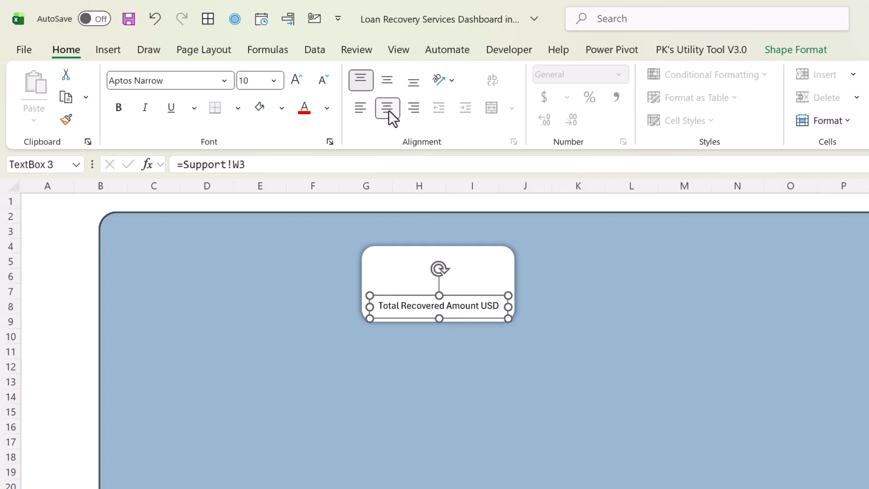
pyautogui.click(388, 80)
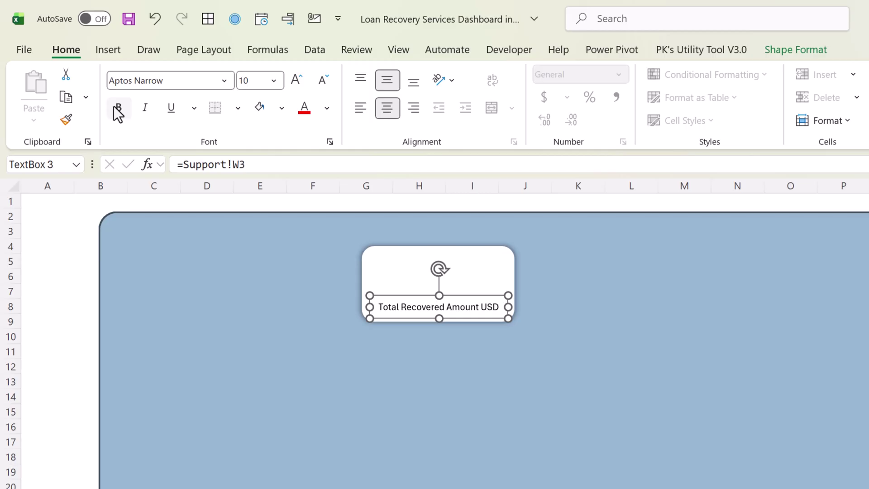
pyautogui.click(119, 108)
pyautogui.click(320, 86)
pyautogui.click(319, 86)
pyautogui.click(329, 109)
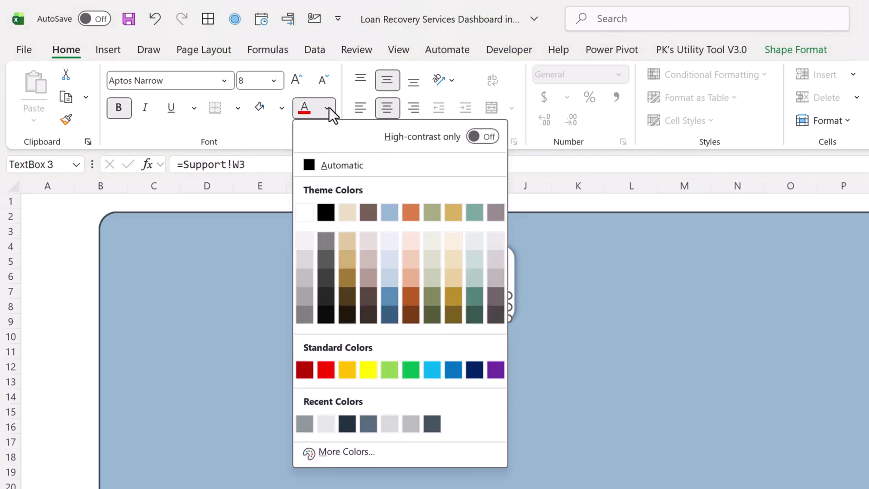
pyautogui.click(474, 296)
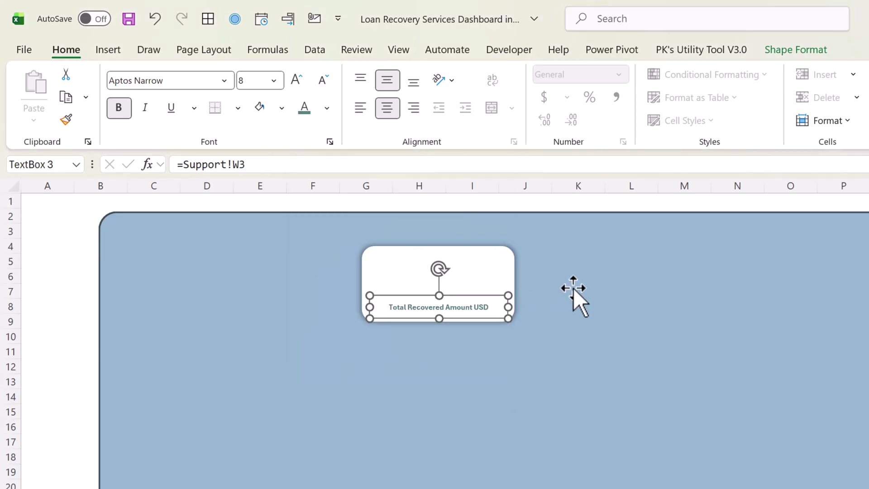
# Remove the label box's outline and fill
pyautogui.click(574, 289)
pyautogui.click(446, 302)
pyautogui.click(818, 51)
pyautogui.click(507, 103)
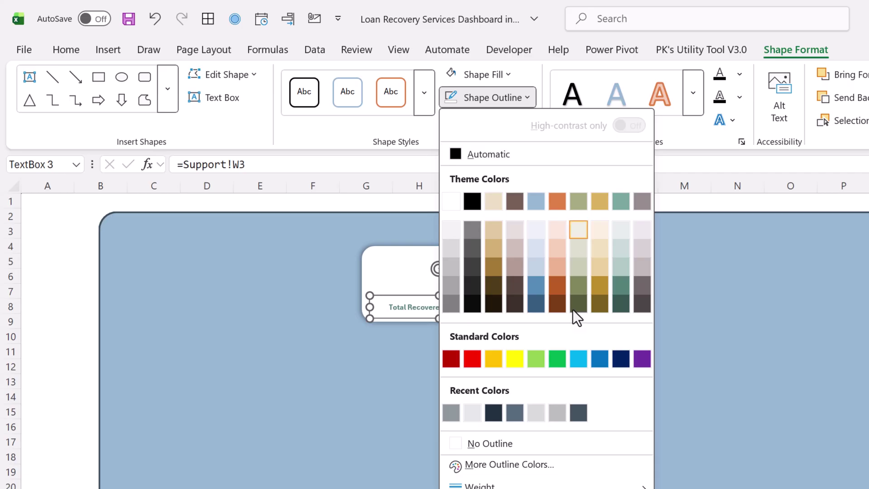
pyautogui.click(530, 446)
pyautogui.click(492, 74)
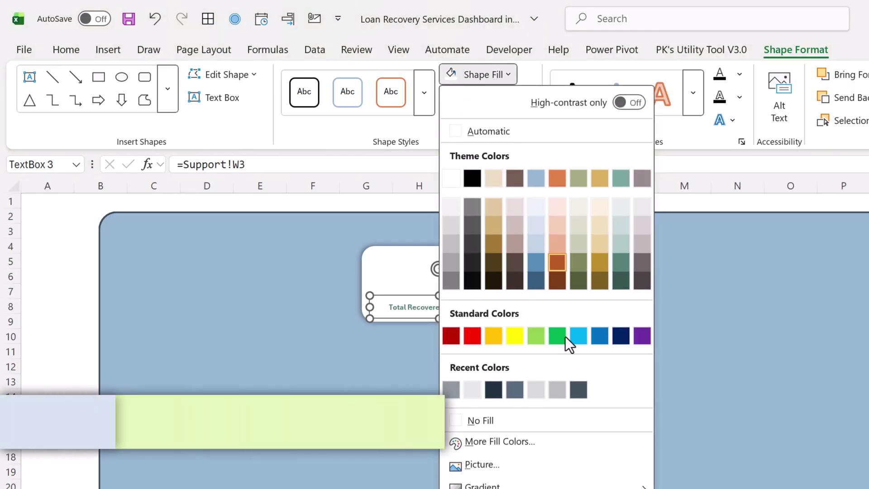
pyautogui.click(524, 420)
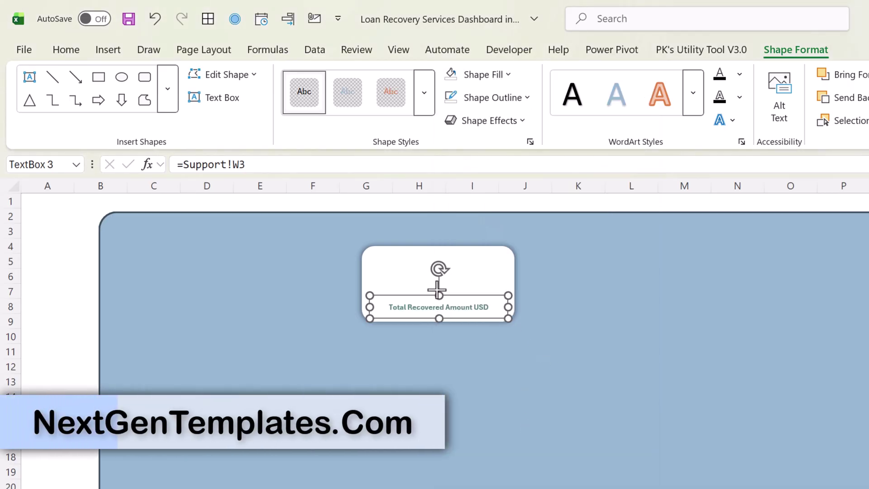
# Make the label box taller, duplicate it and move the copy into the card's upper half
pyautogui.moveTo(437, 292); pyautogui.dragTo(438, 284)
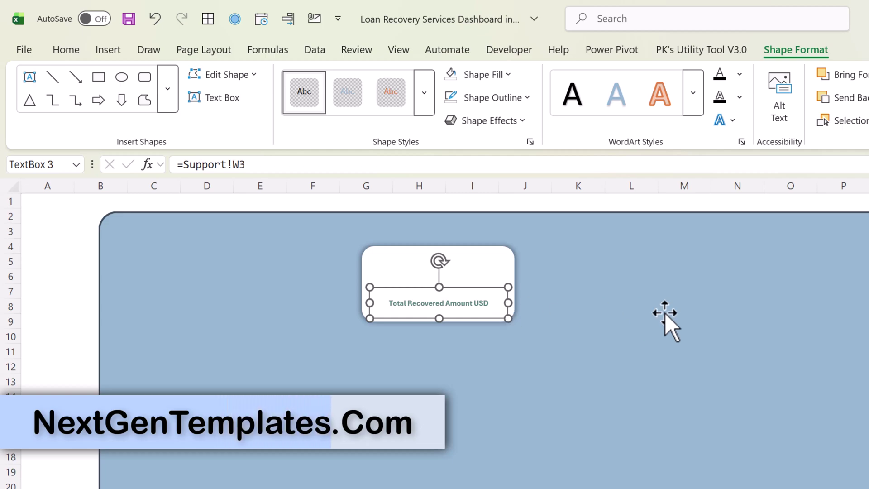
pyautogui.hotkey('ctrl', 'd')
pyautogui.moveTo(469, 326); pyautogui.dragTo(454, 270)
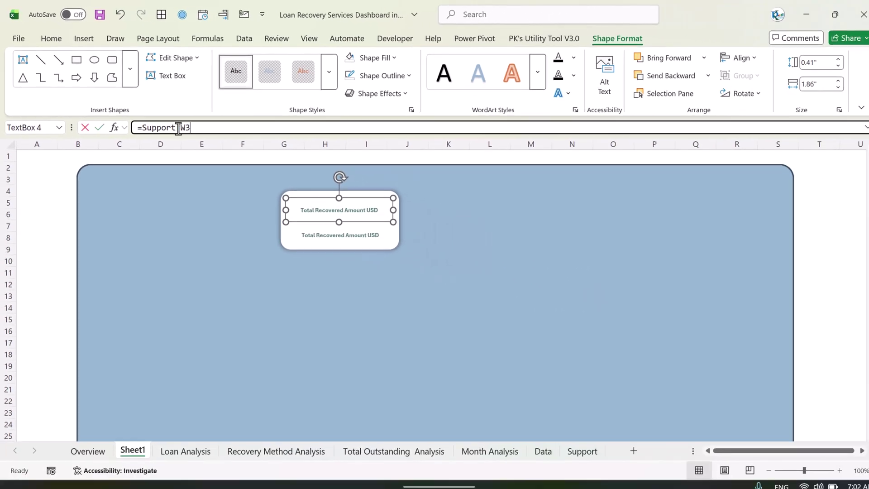
# Link the duplicate label to Support W4, which raises a missing-reference error
pyautogui.tripleClick(228, 164)
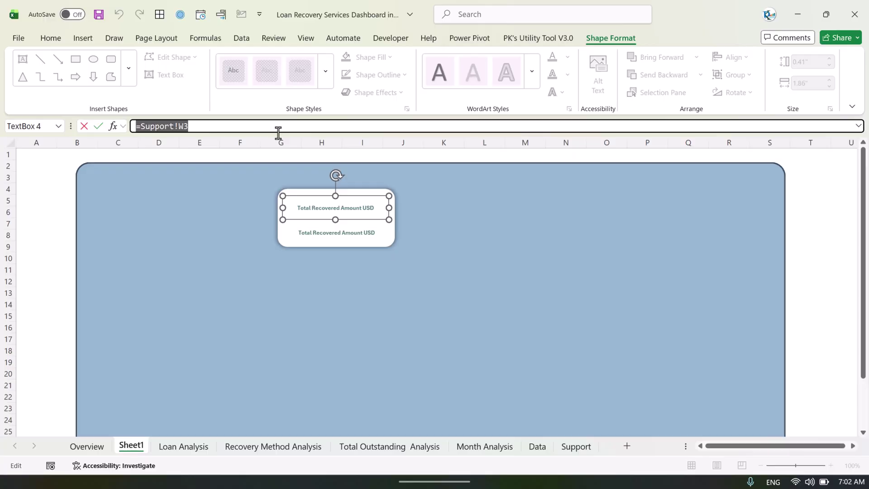
pyautogui.write('=')
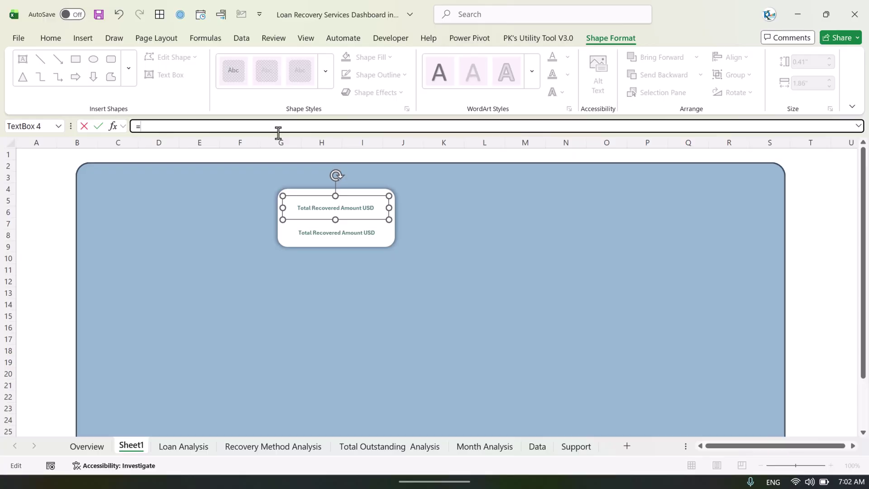
pyautogui.click(587, 446)
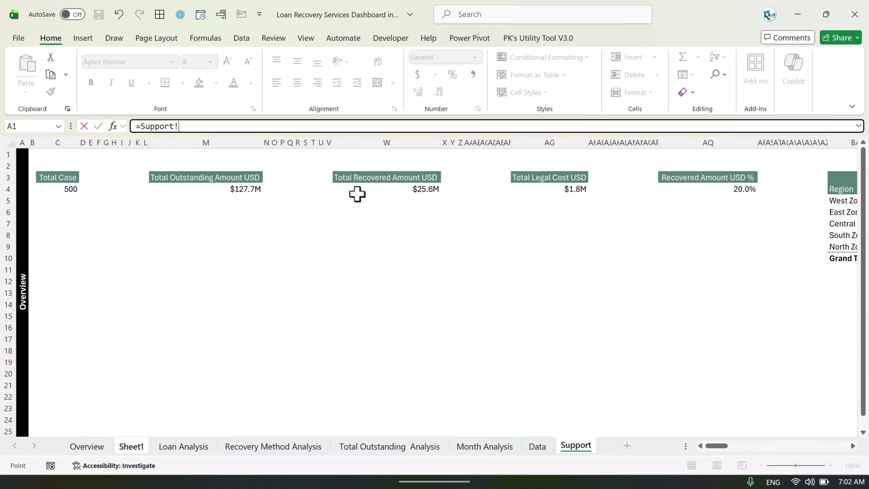
pyautogui.click(420, 190)
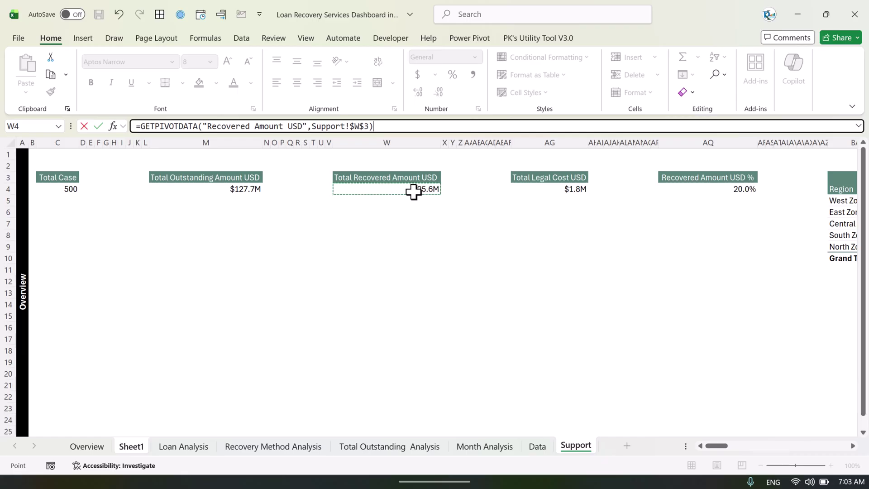
pyautogui.press('Return')
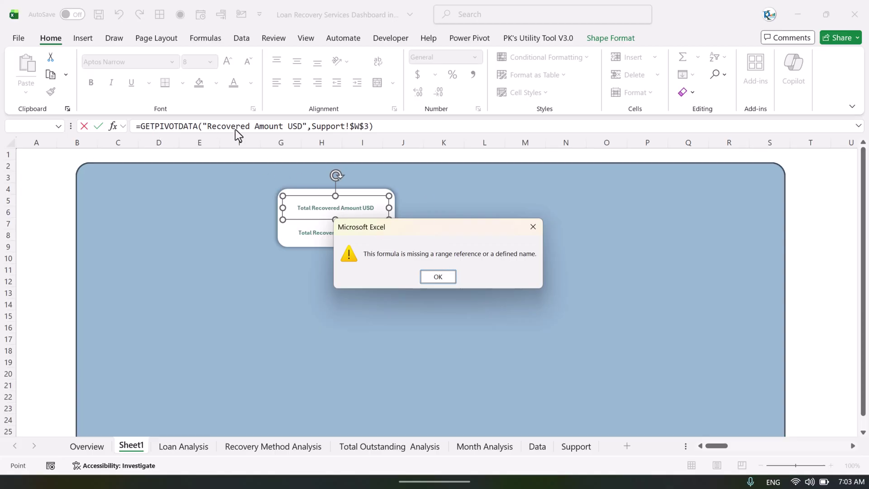
# Dismiss the missing-reference error and cancel the failed formula edit
pyautogui.press('Return')
pyautogui.press('Escape')
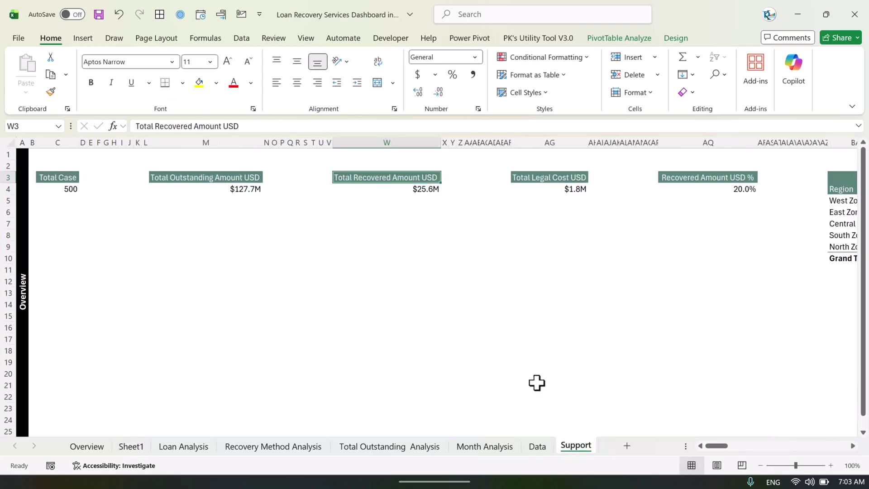
pyautogui.click(430, 188)
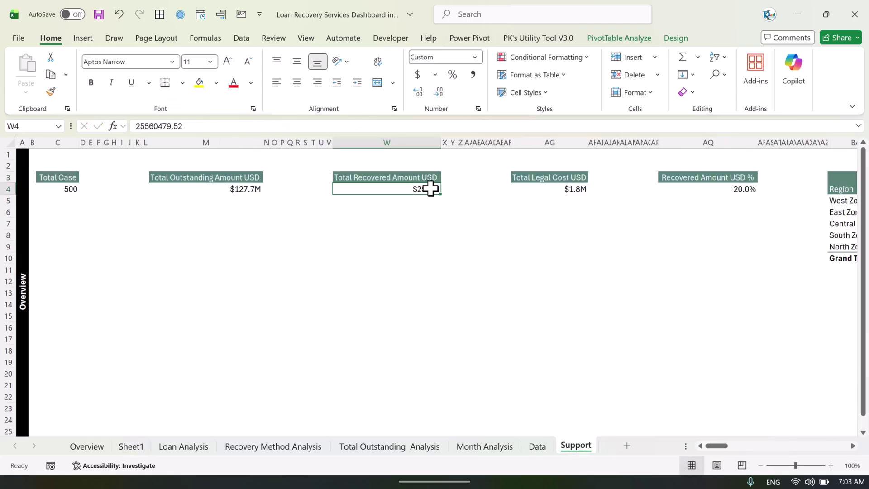
# Turn off Generate GetPivotData in the PivotTable options and reselect W4
pyautogui.click(627, 38)
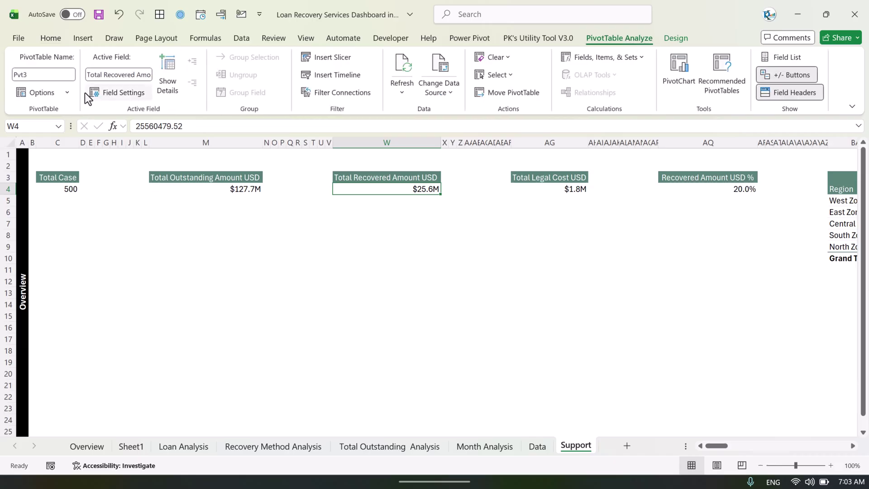
pyautogui.click(67, 93)
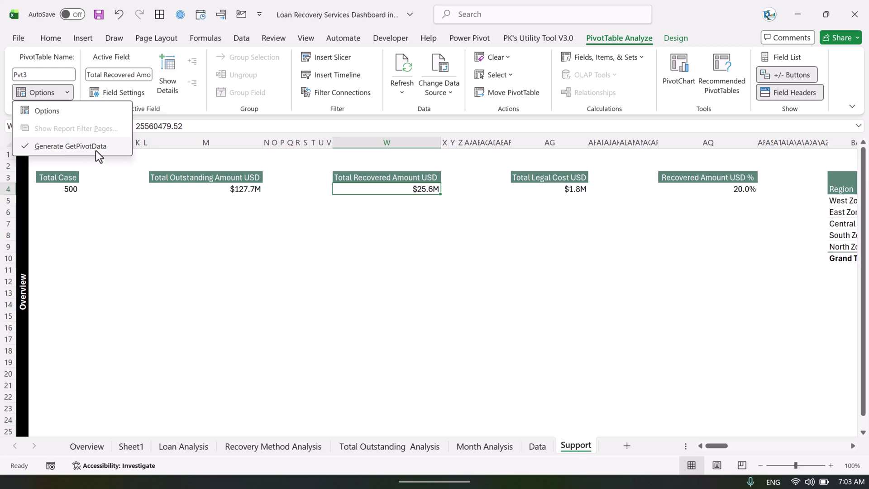
pyautogui.click(95, 146)
pyautogui.click(370, 246)
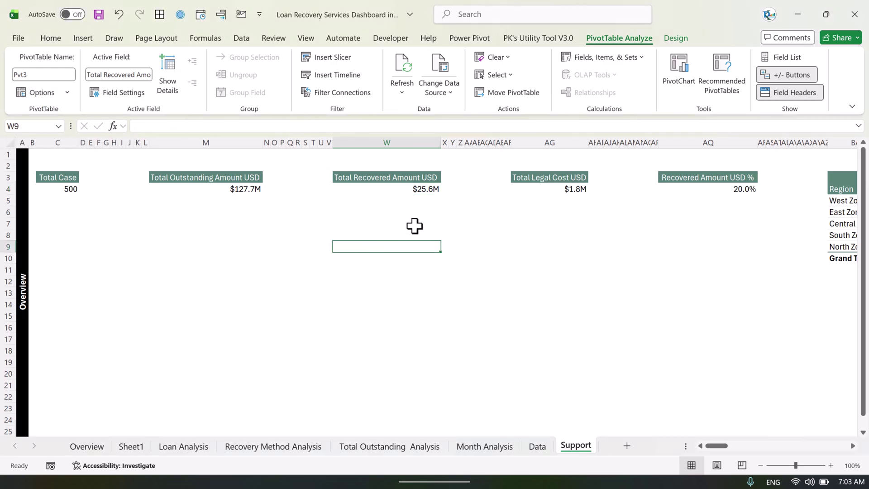
pyautogui.click(433, 186)
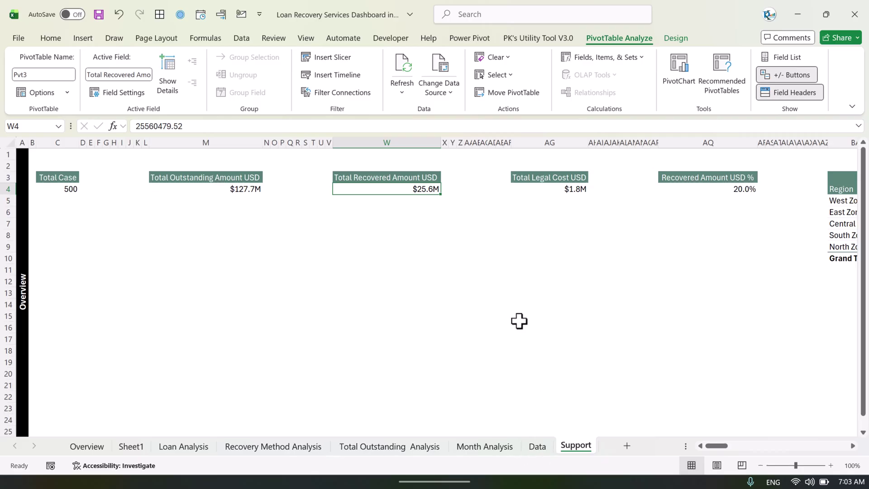
# Link the card's value box to Support!W4 so it shows $25.6M
pyautogui.click(133, 447)
pyautogui.tripleClick(178, 131)
pyautogui.write('=')
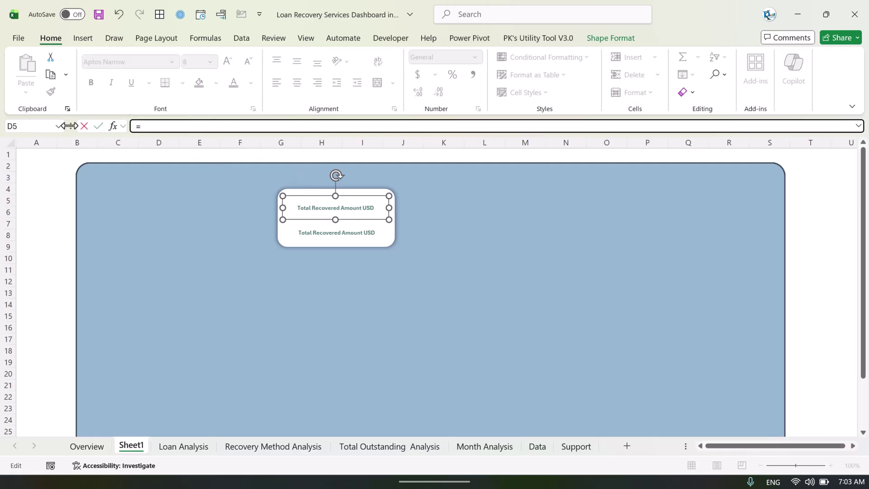
pyautogui.click(576, 446)
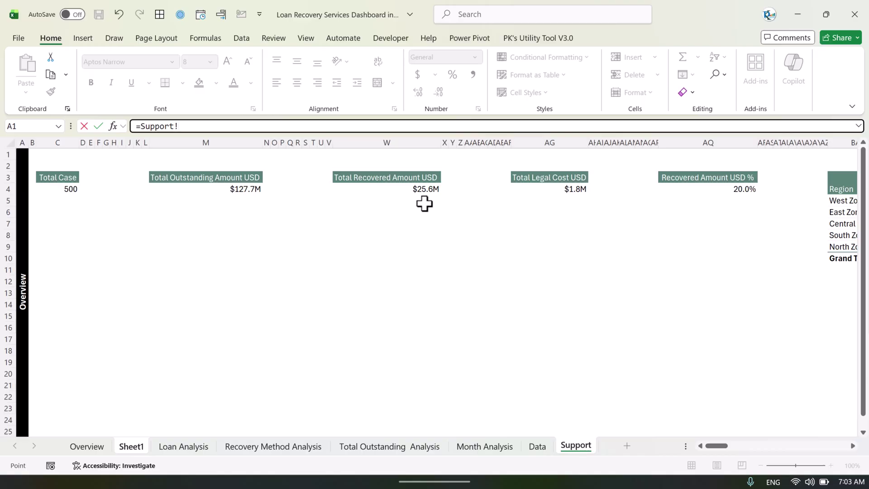
pyautogui.click(430, 188)
pyautogui.press('Return')
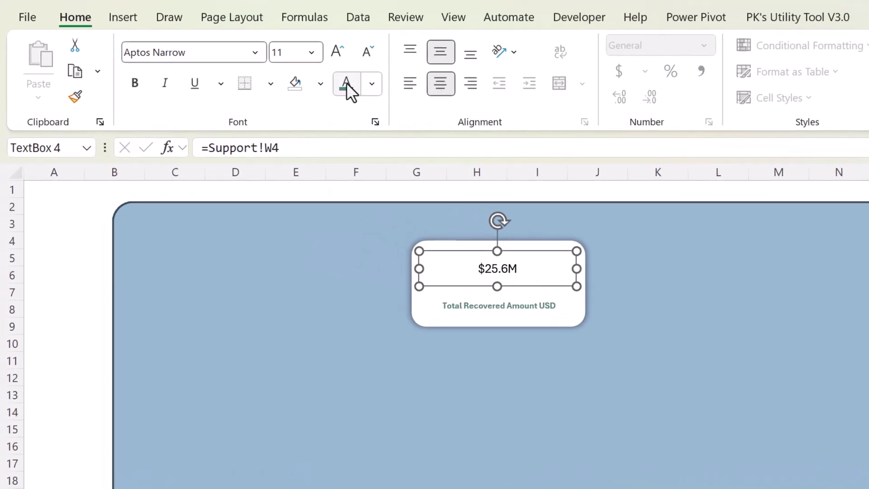
# Make the $25.6M value teal at 24 pt and make its box slightly taller
pyautogui.click(346, 83)
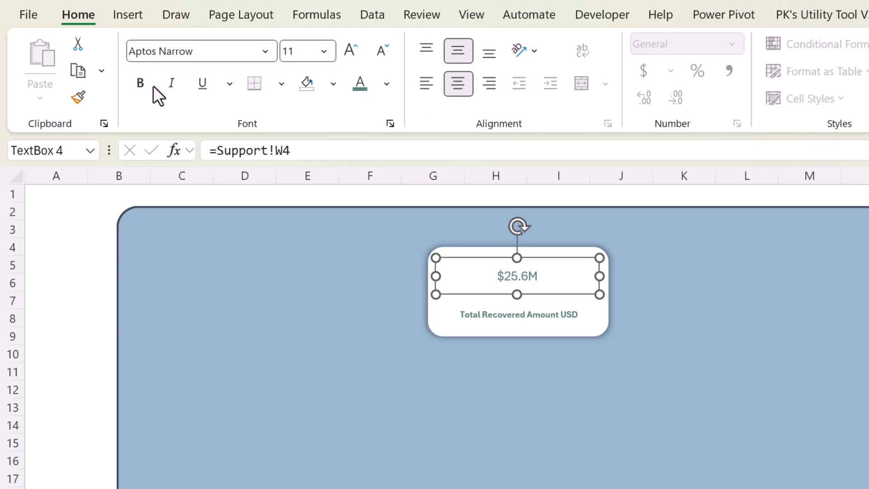
pyautogui.click(351, 54)
pyautogui.click(351, 55)
pyautogui.click(351, 55)
pyautogui.click(351, 54)
pyautogui.click(352, 54)
pyautogui.click(351, 55)
pyautogui.click(352, 54)
pyautogui.moveTo(516, 294); pyautogui.dragTo(516, 301)
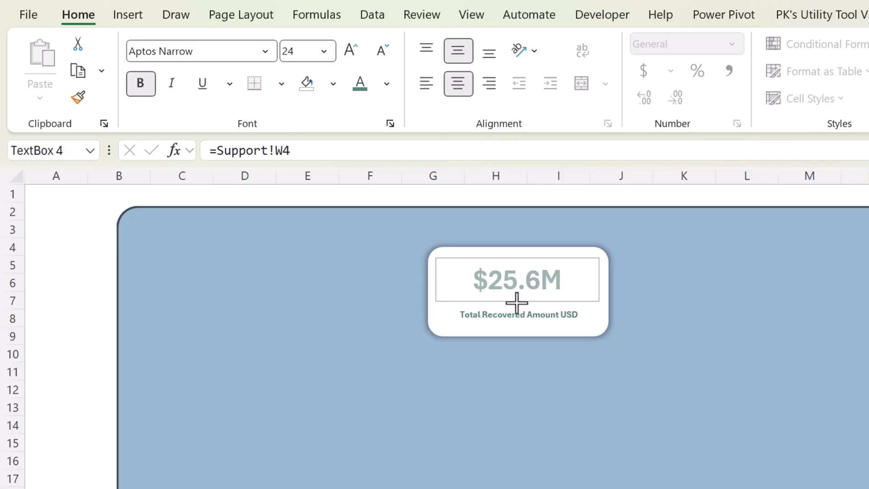
pyautogui.click(720, 285)
pyautogui.click(550, 309)
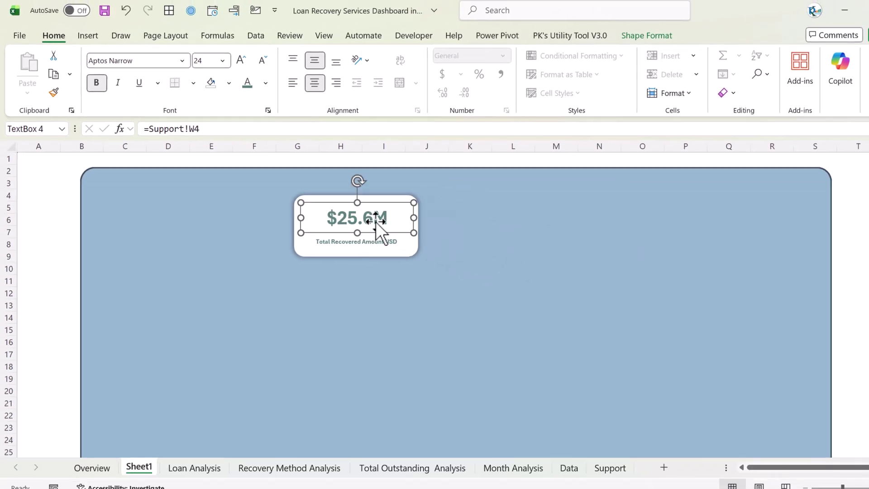
pyautogui.click(742, 238)
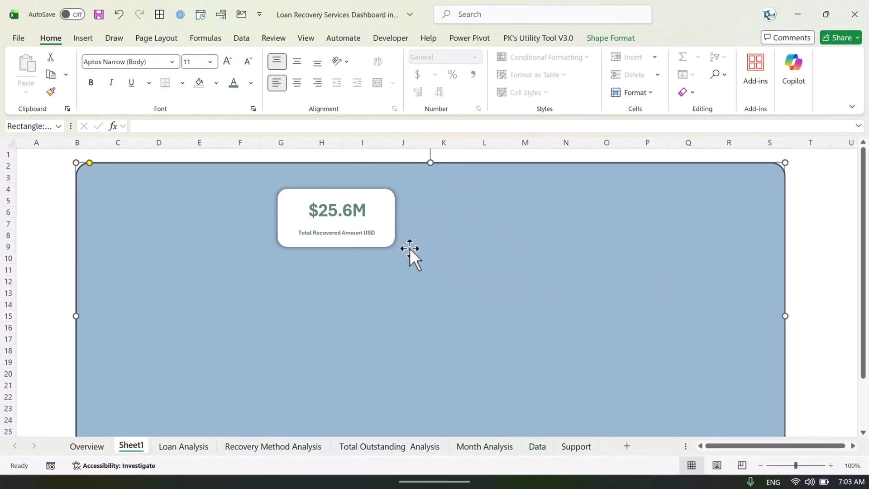
# Insert a Loan Type slicer for the Support sheet's pivot table
pyautogui.click(576, 446)
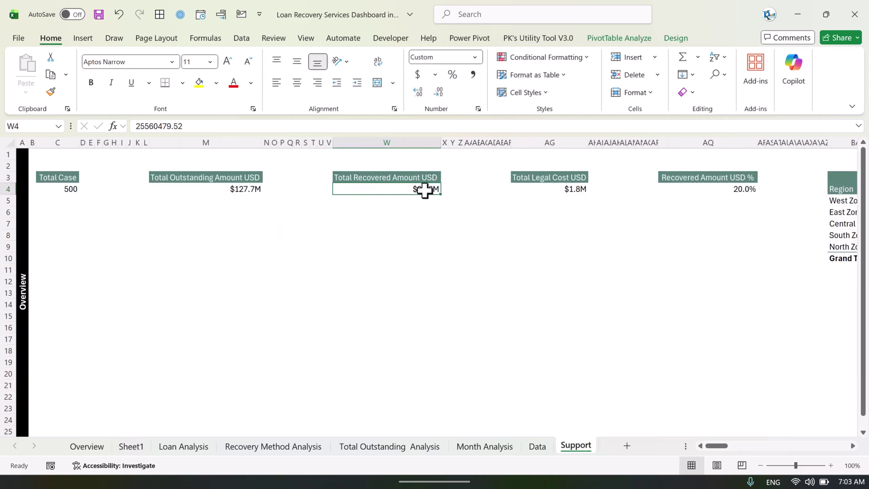
pyautogui.moveTo(429, 191)
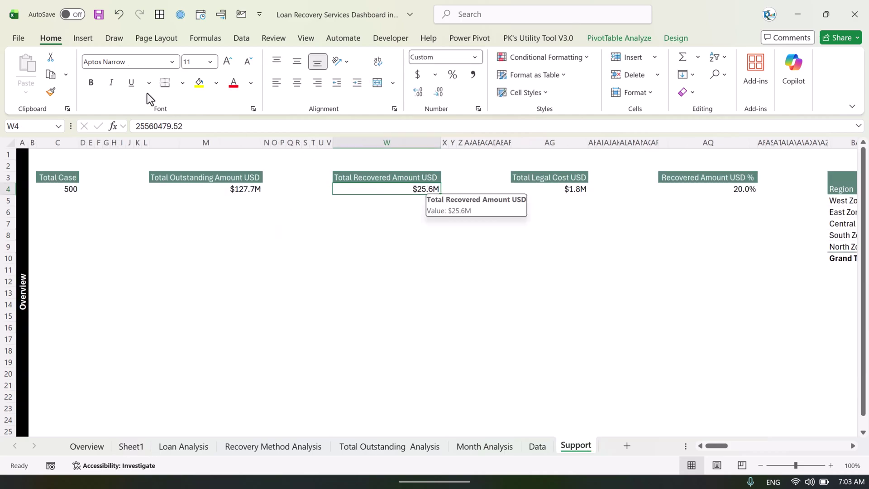
pyautogui.click(84, 39)
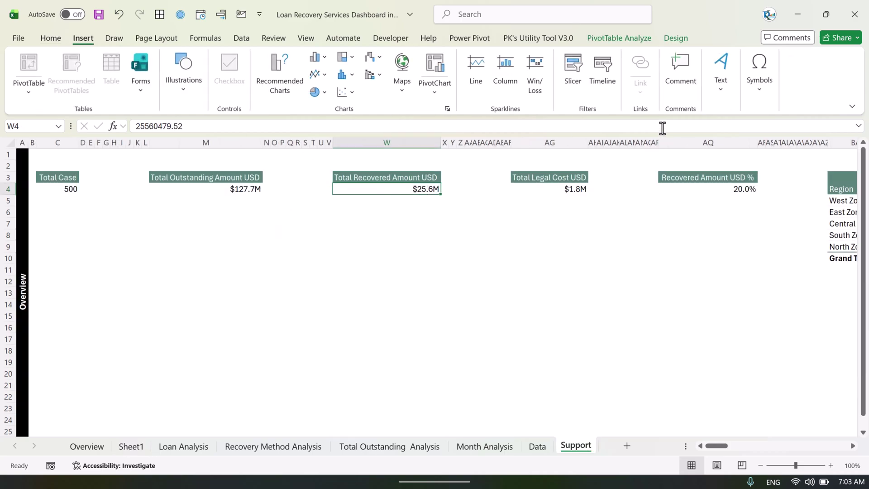
pyautogui.click(584, 93)
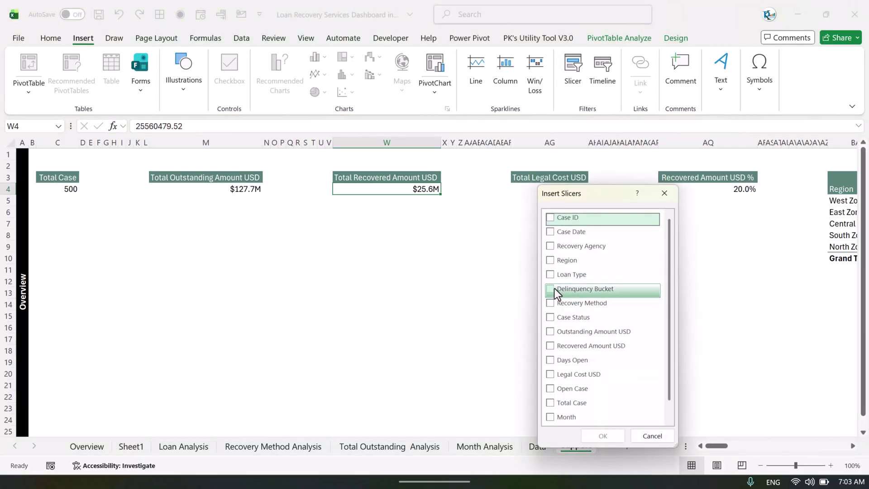
pyautogui.click(550, 275)
pyautogui.click(603, 434)
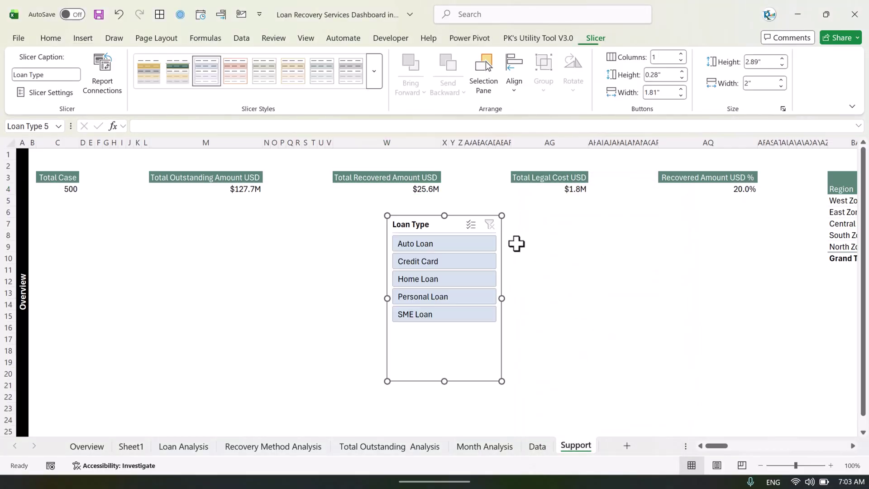
# Move the Loan Type slicer from the Support sheet onto the Sheet1 dashboard
pyautogui.moveTo(421, 213); pyautogui.dragTo(394, 223)
pyautogui.press('Delete')
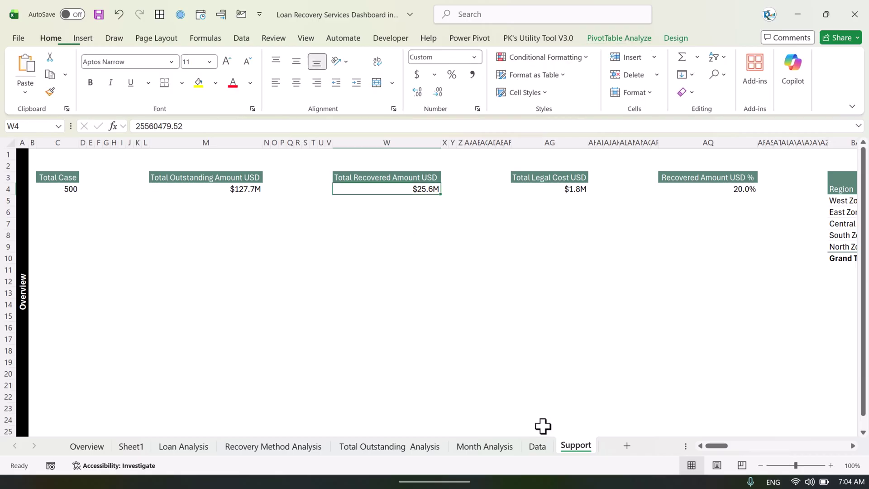
pyautogui.click(131, 446)
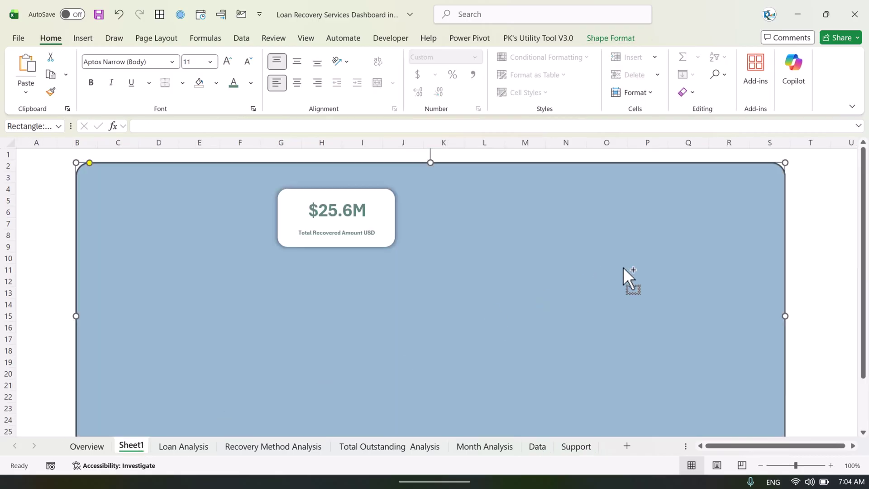
pyautogui.hotkey('ctrl', 'v')
# Place the slicer right of the card and test the Auto, Credit Card, Home, Personal and SME filters
pyautogui.moveTo(132, 177); pyautogui.dragTo(553, 189)
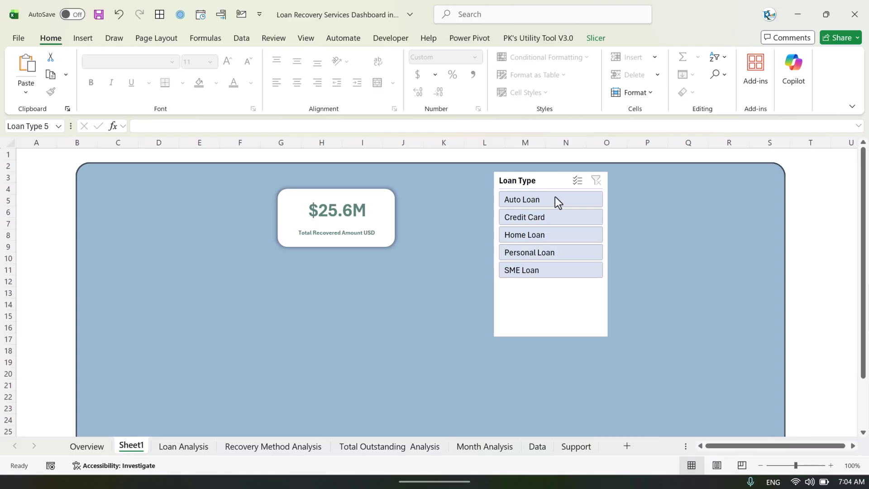
pyautogui.click(549, 217)
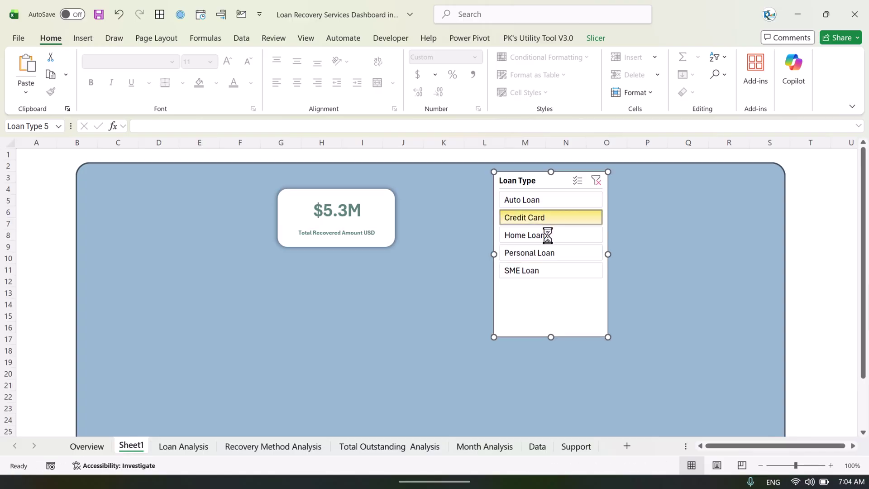
pyautogui.click(547, 235)
pyautogui.click(542, 255)
pyautogui.click(535, 271)
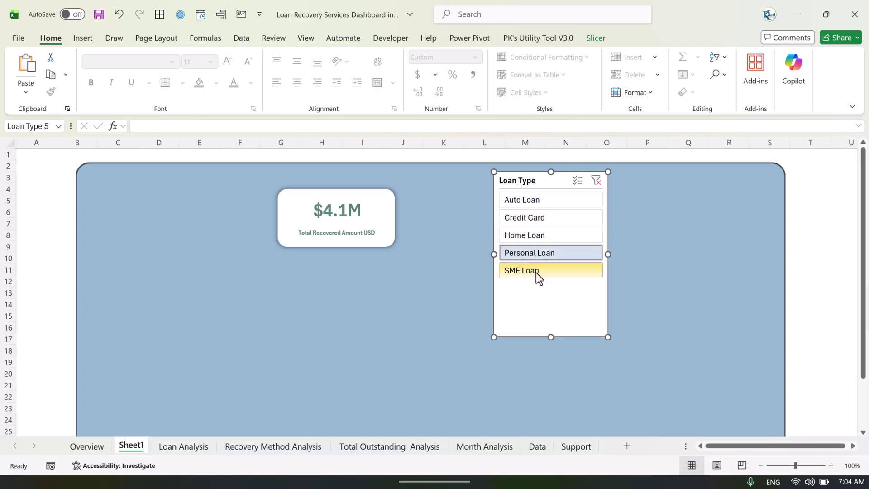
pyautogui.click(540, 201)
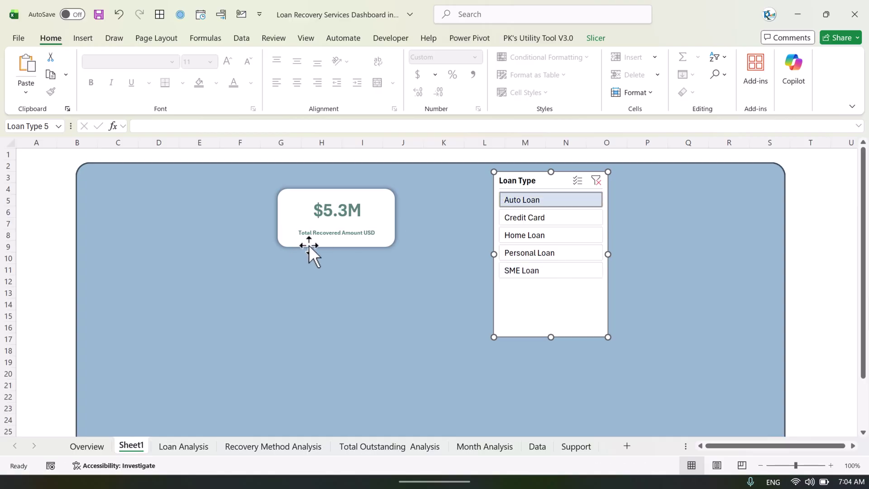
pyautogui.click(522, 219)
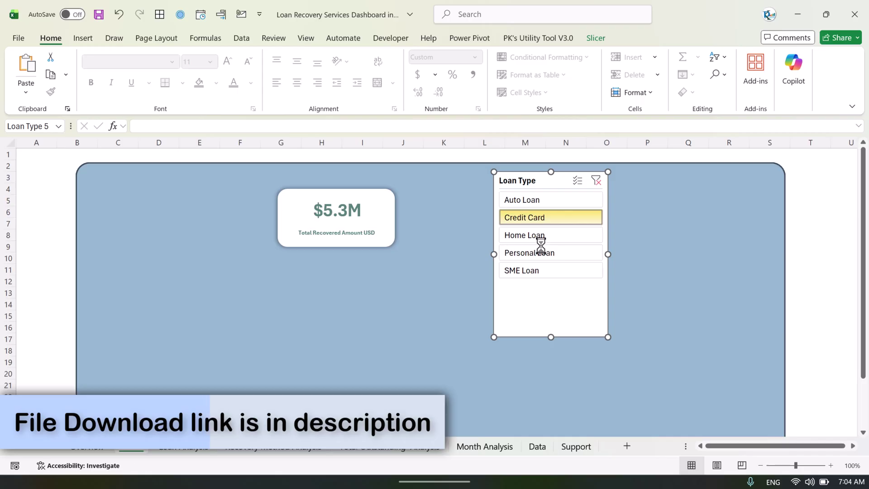
pyautogui.click(546, 235)
pyautogui.click(547, 254)
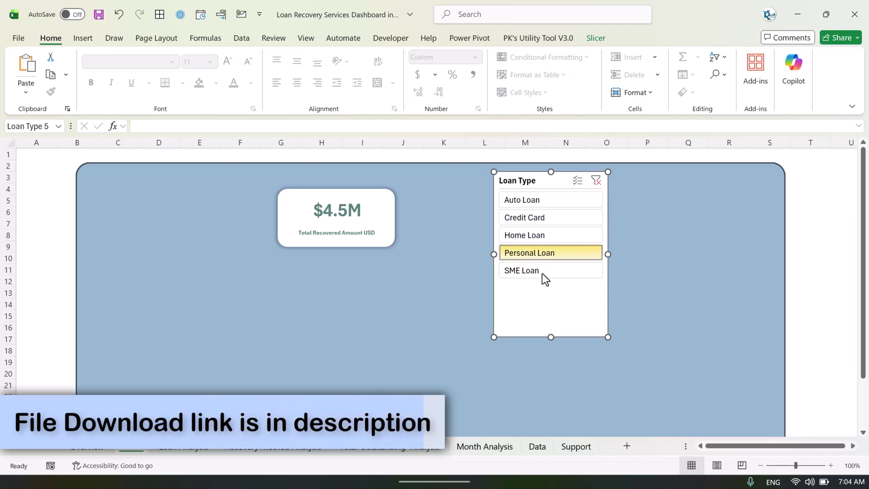
pyautogui.click(546, 272)
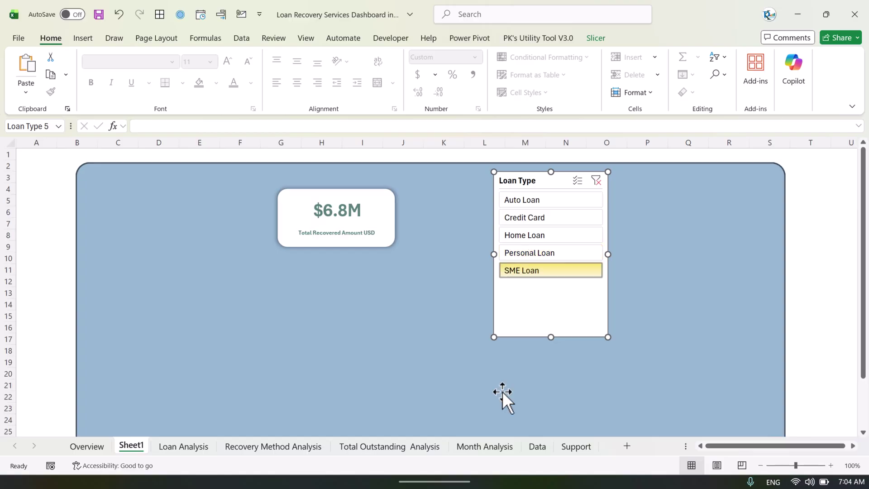
# Apply a dark-green style to the Loan Type slicer
pyautogui.click(473, 478)
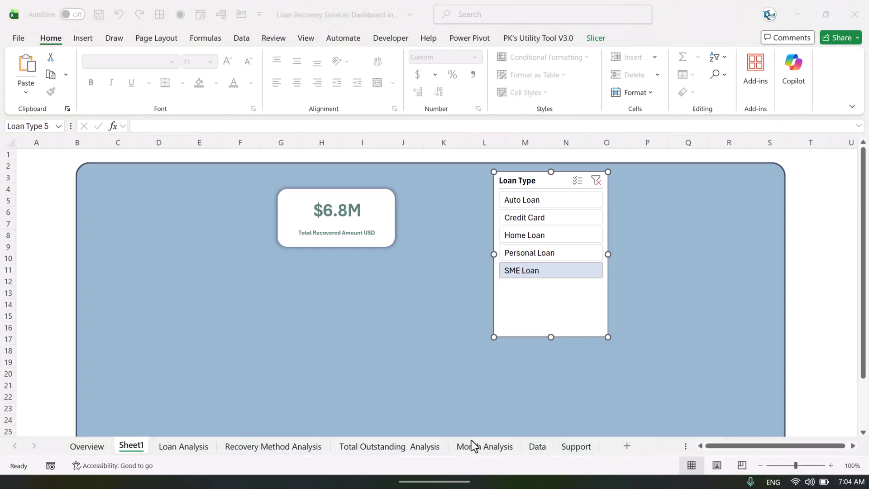
pyautogui.click(549, 182)
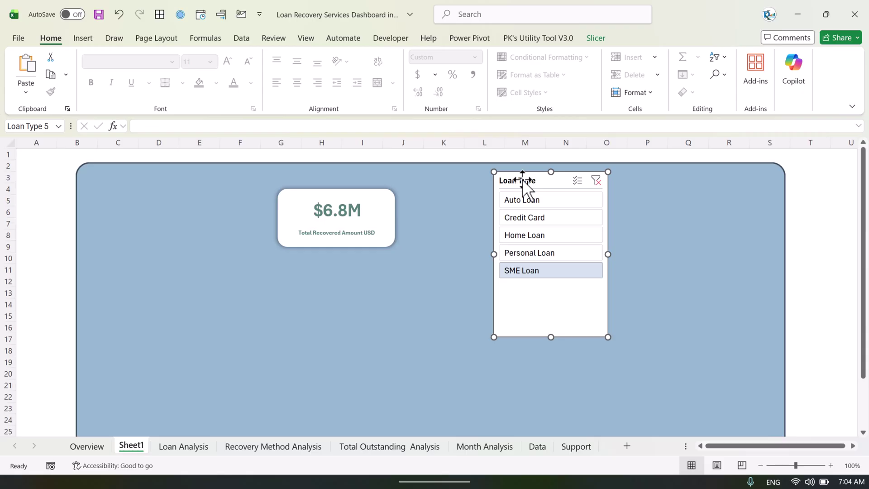
pyautogui.click(595, 38)
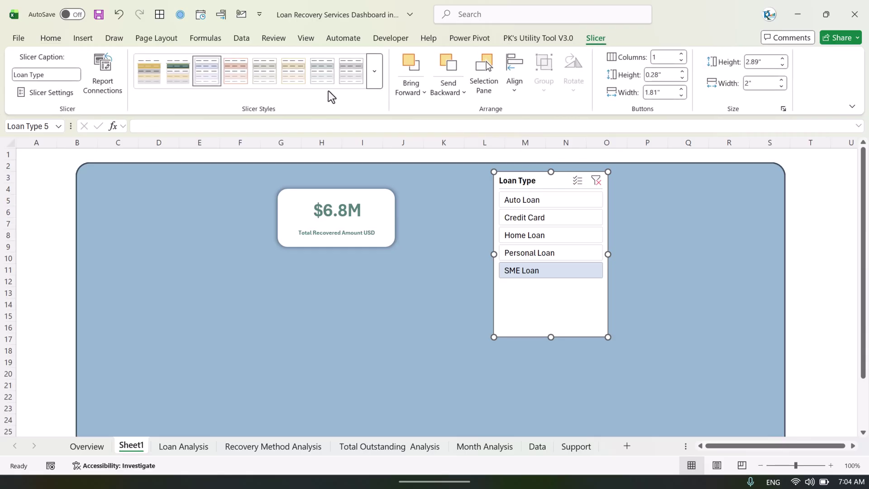
pyautogui.click(176, 72)
pyautogui.click(643, 230)
# Test the Home, Personal, Credit Card and Auto Loan filters, then clear the filter
pyautogui.click(559, 234)
pyautogui.click(552, 249)
pyautogui.click(553, 213)
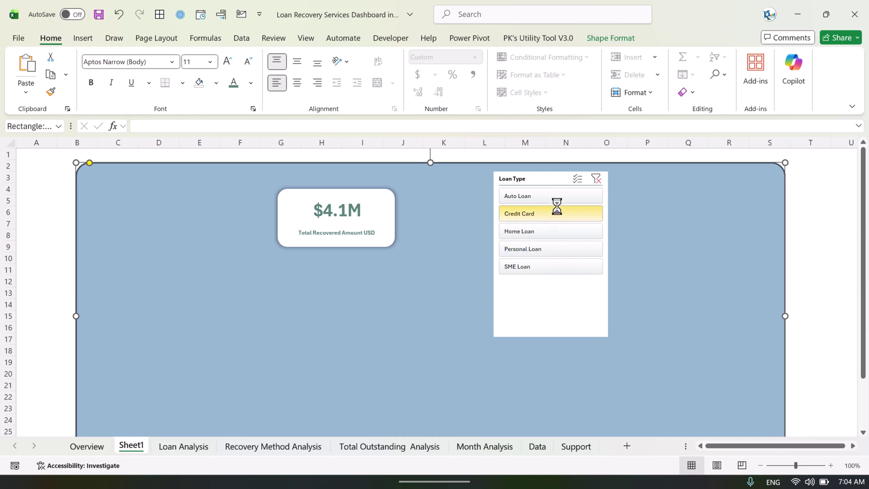
pyautogui.click(563, 196)
pyautogui.click(596, 178)
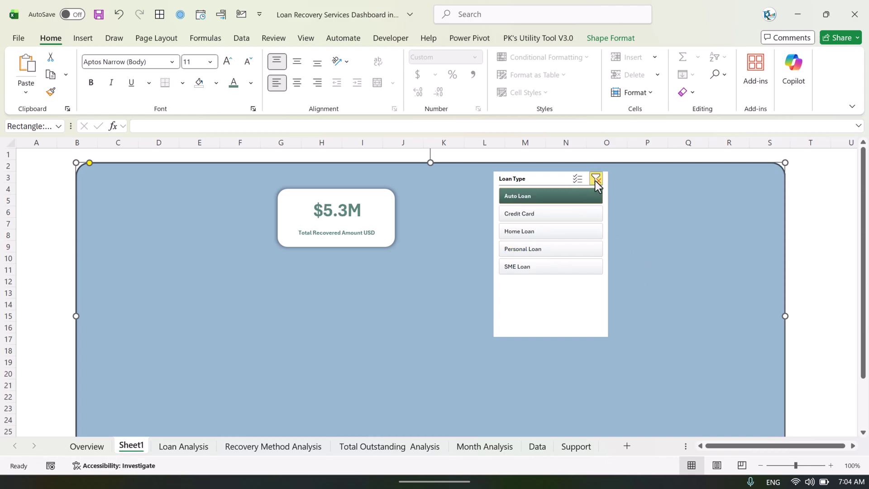